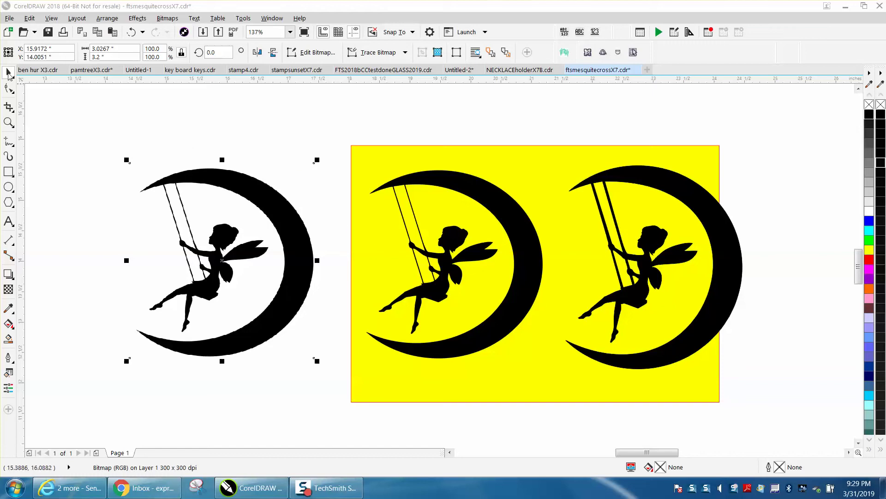
Give the traced moon-fairy curve no fill and a red hairline outline
click(8, 73)
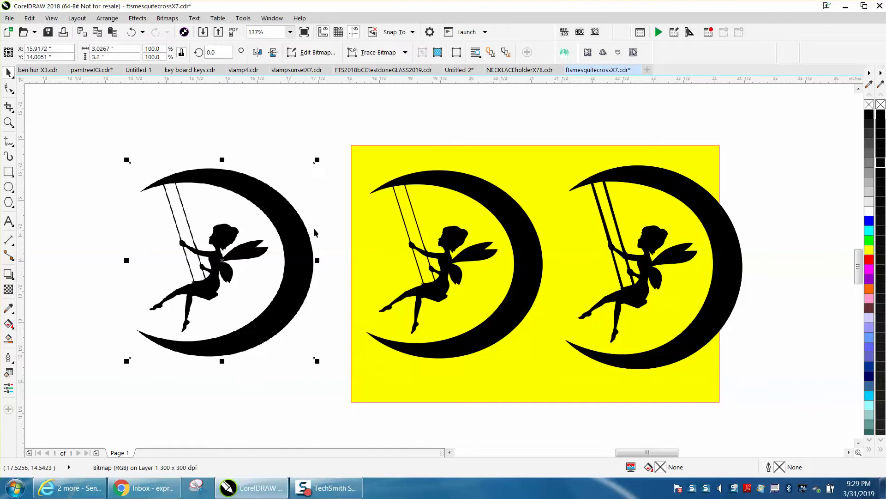
click(499, 212)
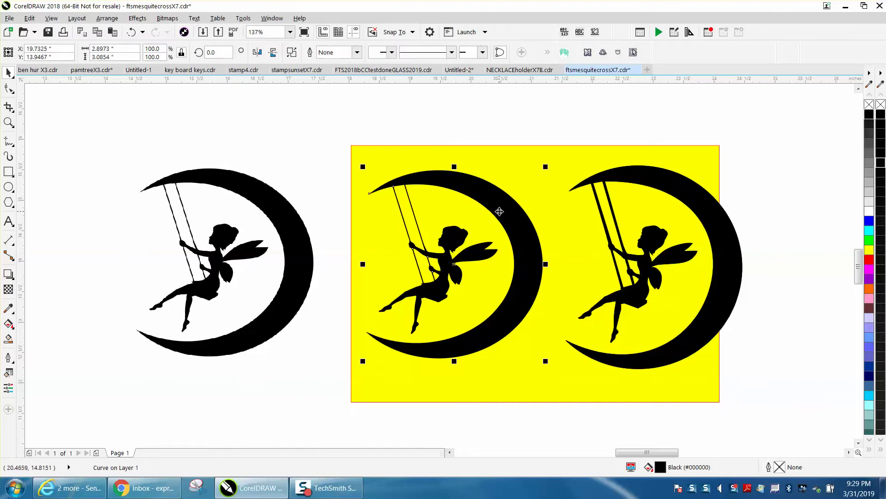
click(868, 105)
right_click(869, 260)
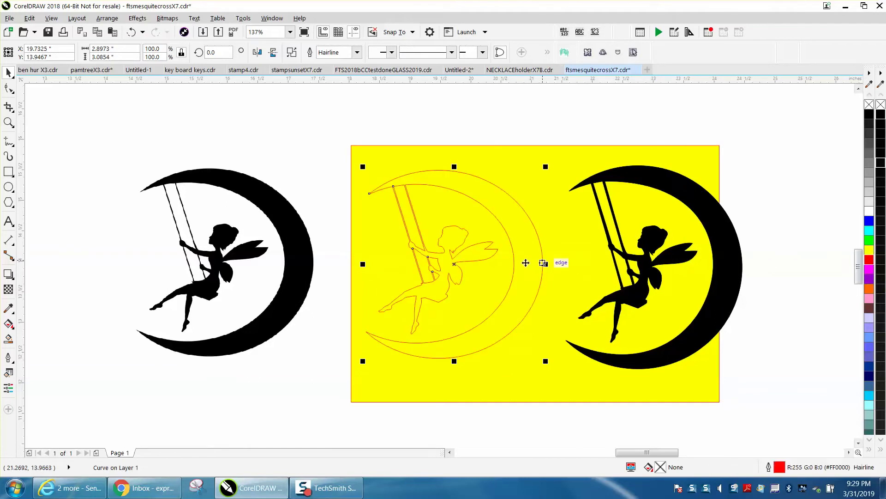
click(8, 122)
drag(374, 154, 524, 289)
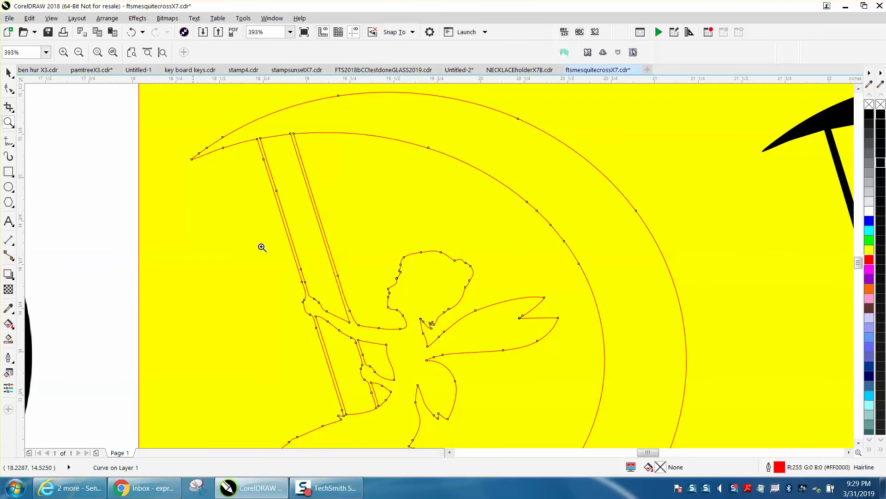
drag(264, 189, 371, 268)
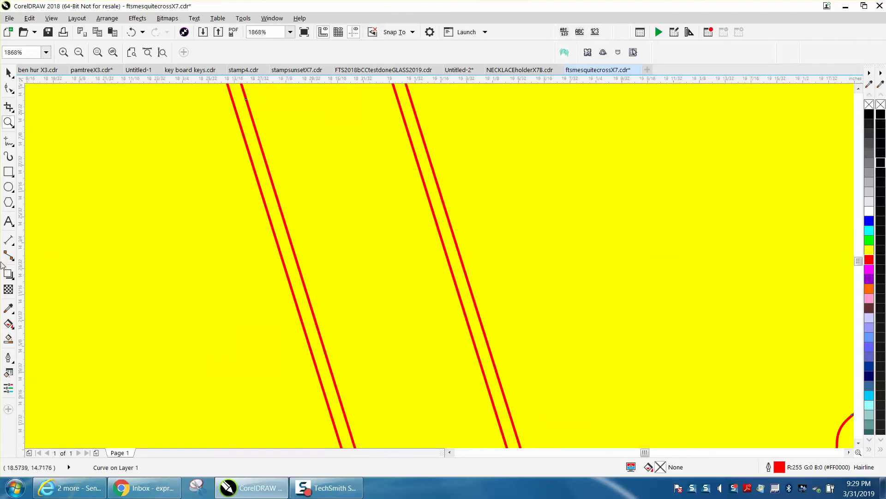
click(13, 243)
click(37, 241)
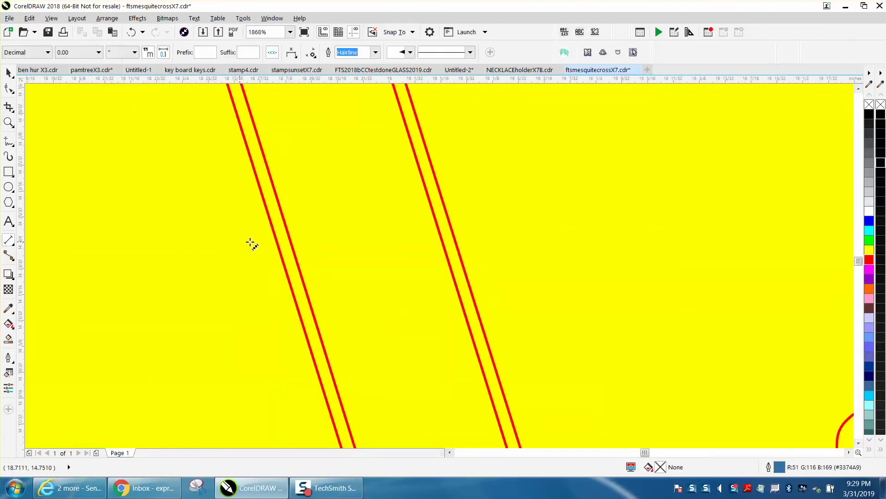
click(287, 235)
click(276, 236)
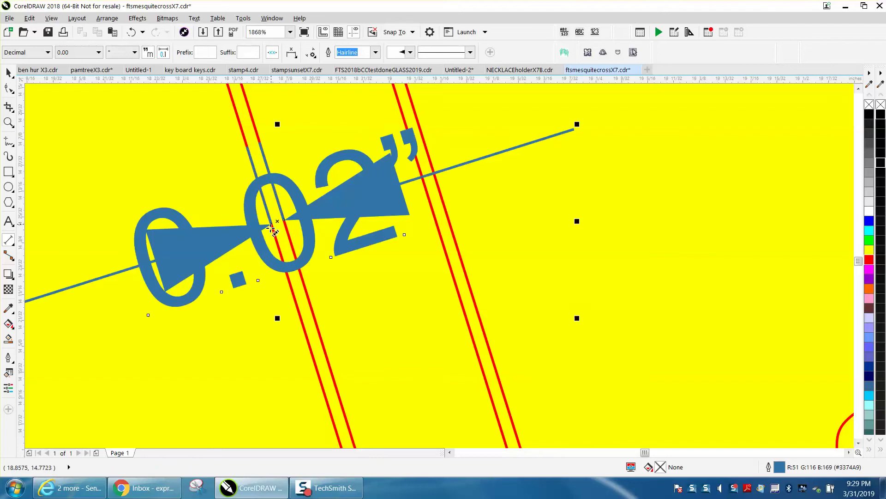
click(9, 72)
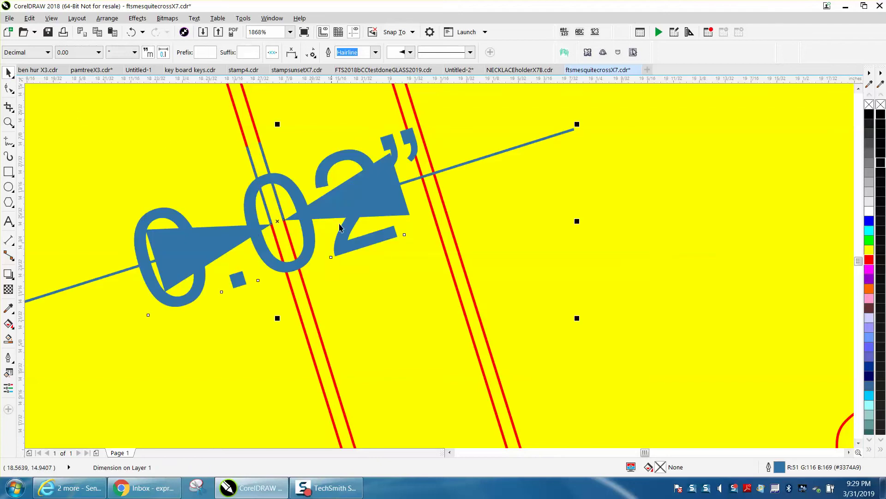
key(Delete)
scroll(383, 243, down, 5)
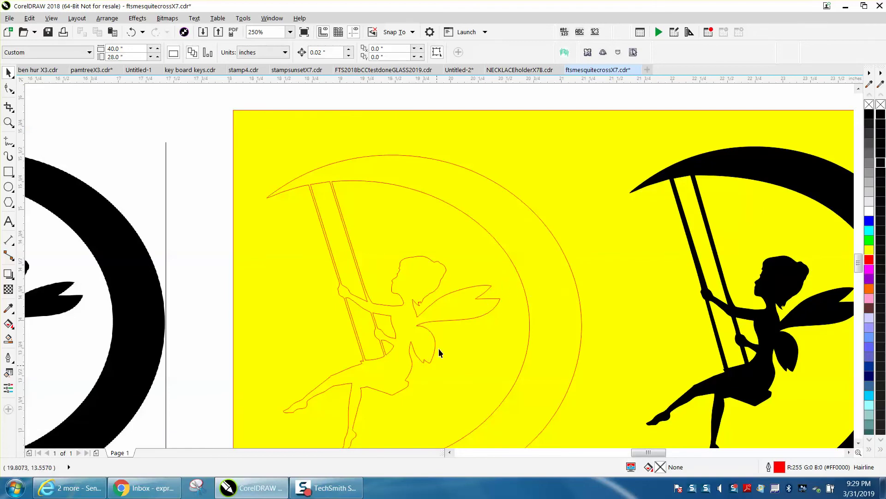
scroll(445, 352, down, 2)
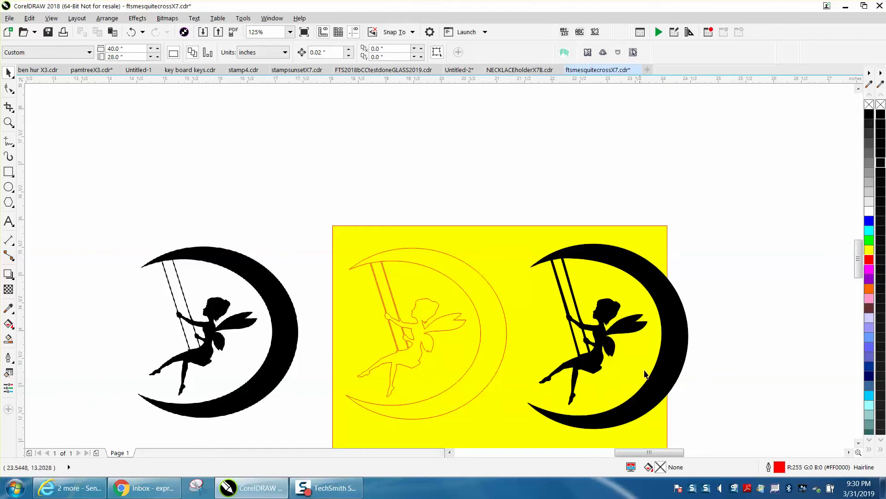
Delete the yellow background rectangle
click(477, 319)
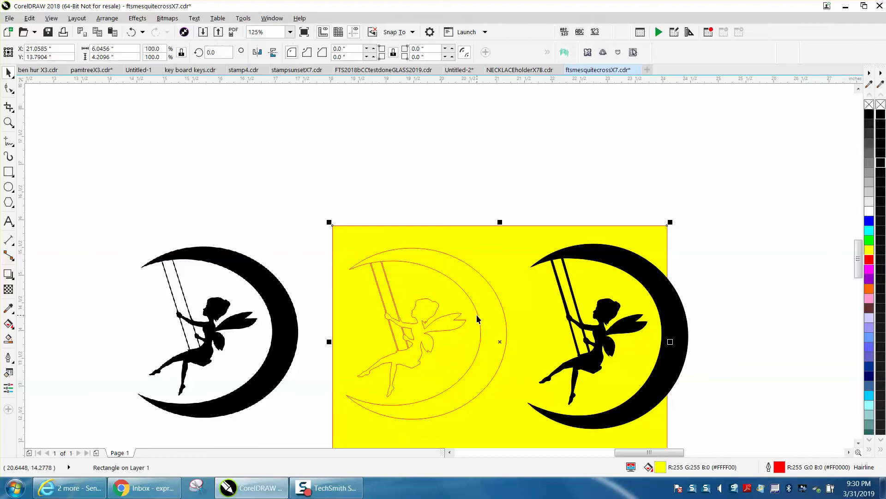
click(446, 278)
click(478, 254)
click(486, 250)
key(Delete)
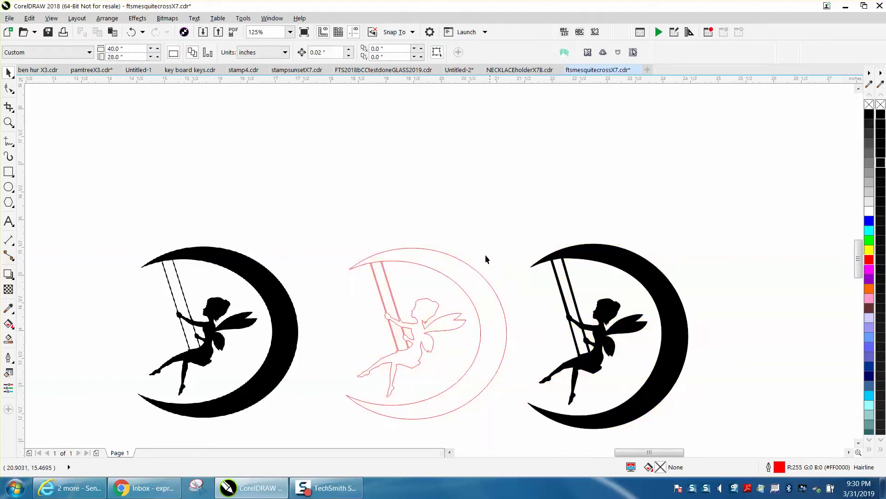
Stretch the red fairy-moon outline to about 108% of its height and zoom in on it
click(474, 275)
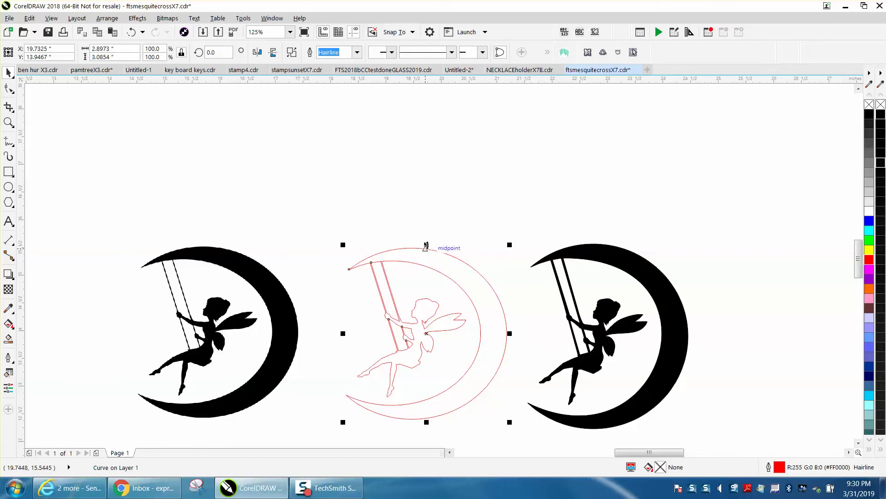
drag(429, 247, 424, 231)
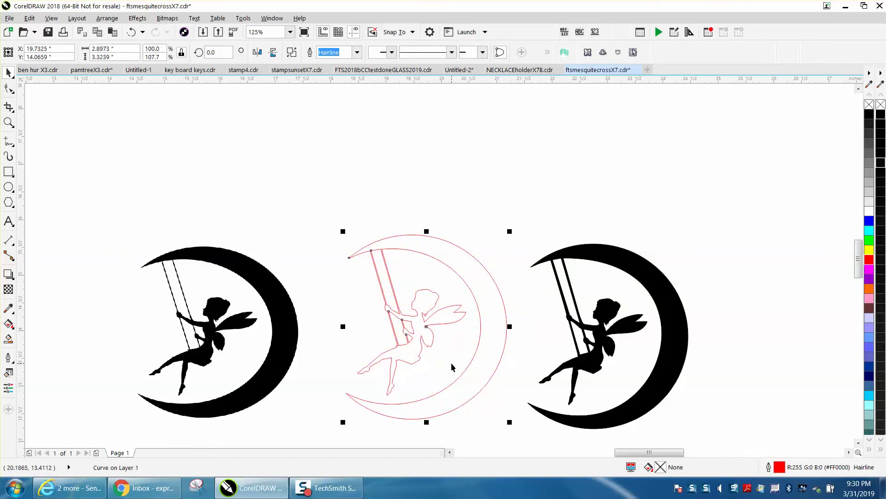
click(8, 123)
drag(355, 237, 499, 355)
Delete the extra nodes along the upper and lower swing rope
click(9, 88)
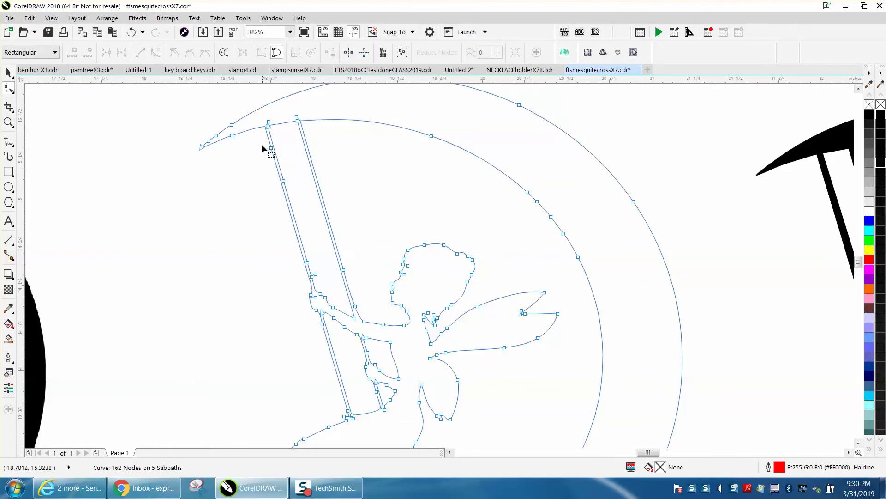
drag(261, 149, 345, 204)
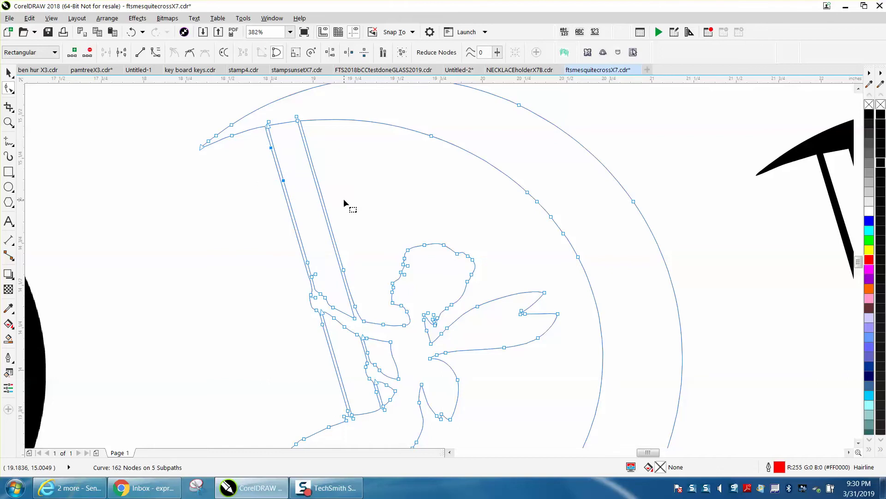
key(Delete)
drag(287, 248, 323, 281)
key(Delete)
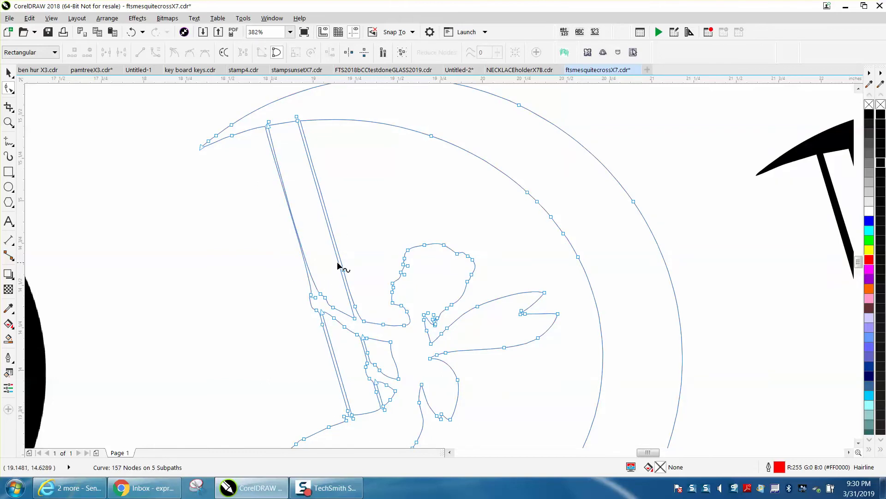
double_click(358, 283)
Straighten the rope segment where it meets the moon with To Line and delete a stray node
click(8, 122)
drag(251, 120, 401, 332)
click(8, 88)
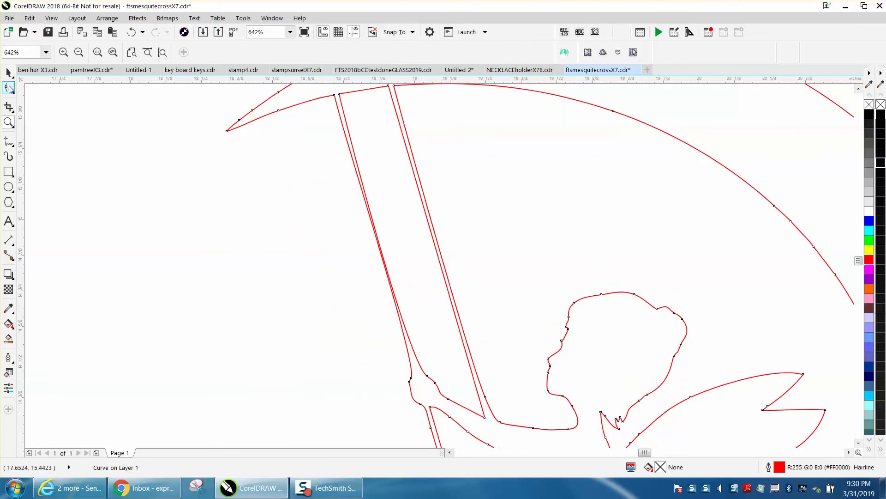
click(334, 96)
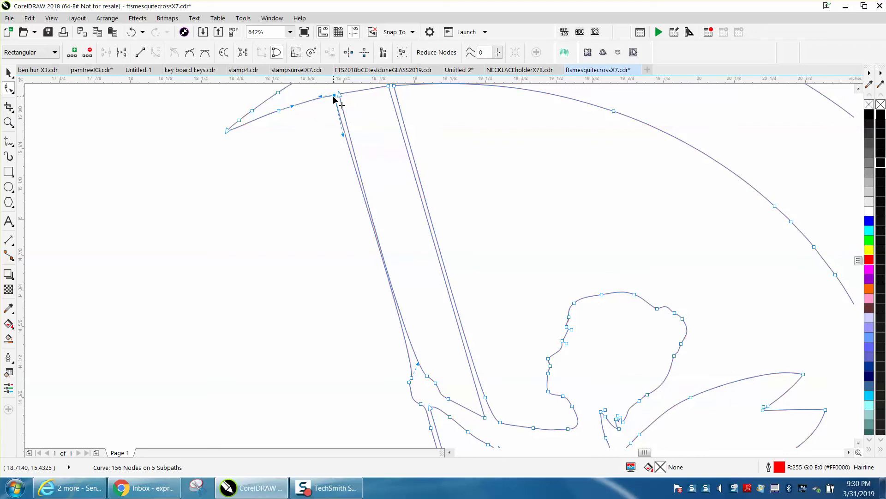
right_click(411, 378)
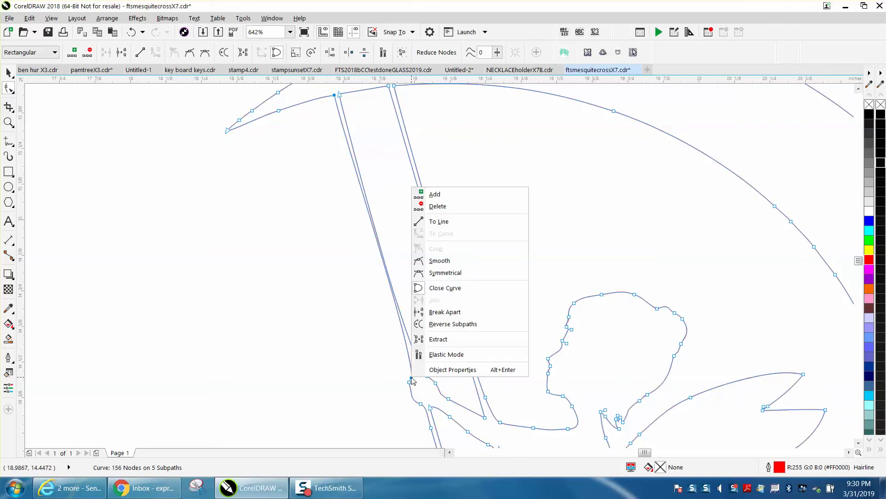
click(439, 222)
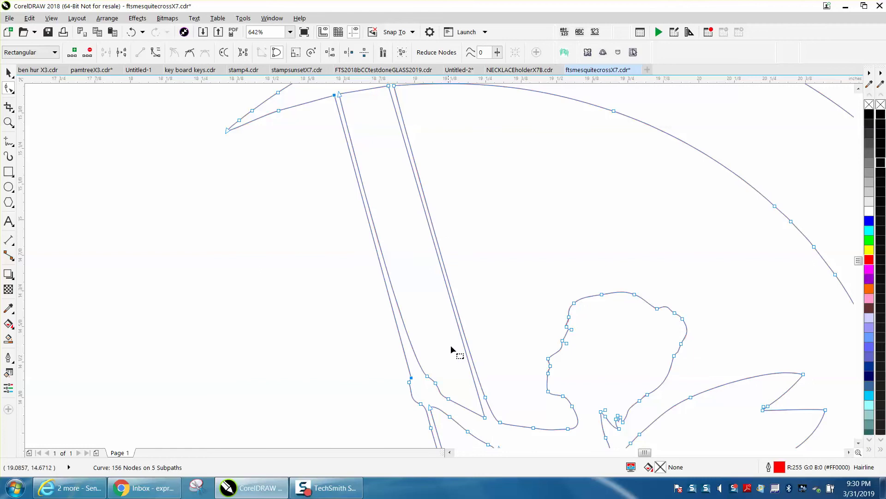
click(487, 399)
key(Delete)
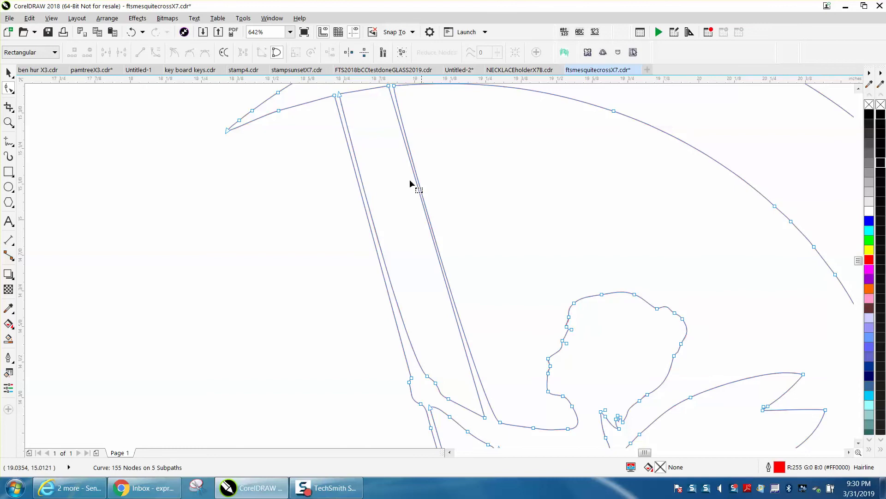
Convert the rope's right-edge segment between its top and bottom nodes into a curve
click(388, 88)
click(388, 87)
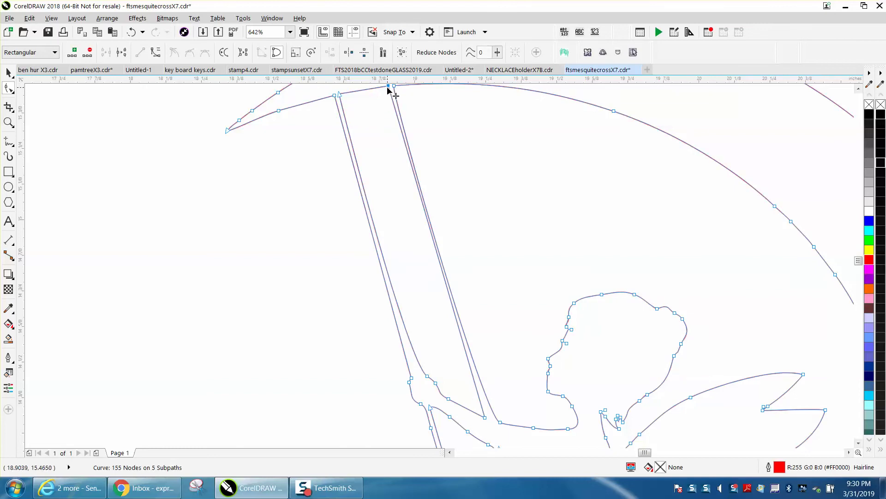
shift+click(484, 417)
right_click(484, 419)
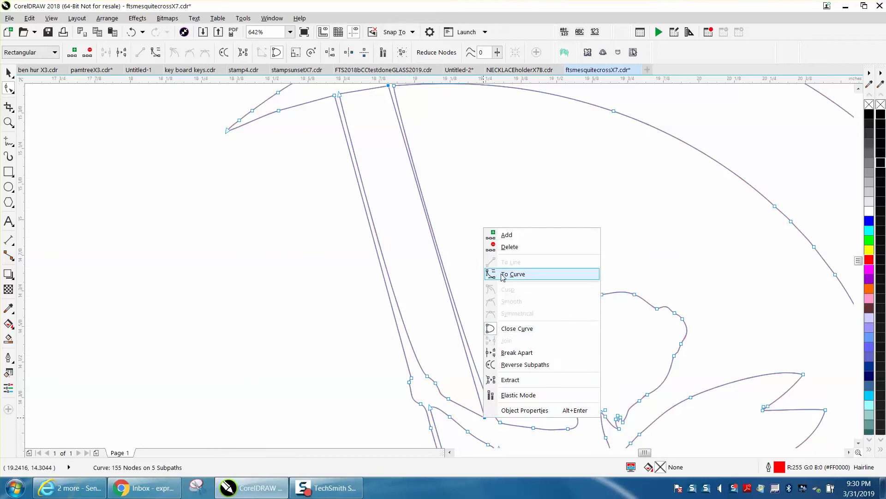
click(420, 300)
click(500, 421)
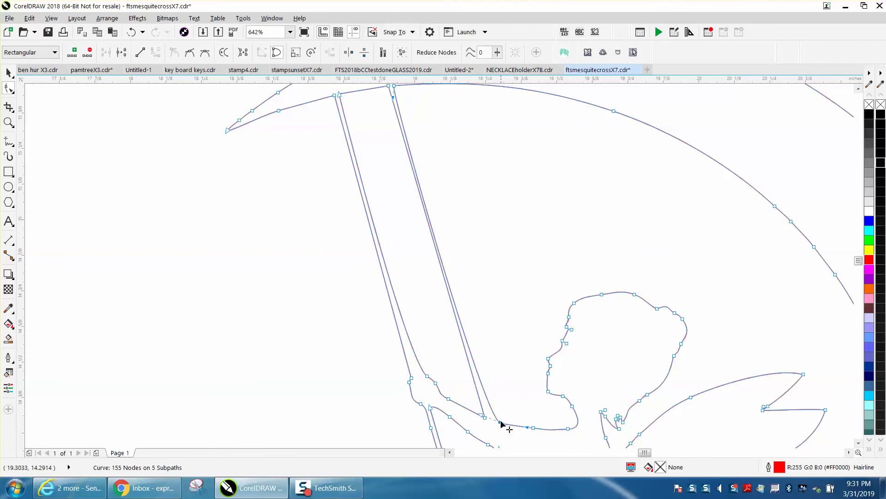
scroll(394, 89, up, 1)
Undo the last node edit, then straighten the top-node and hand-rope segments with To Line
shift+click(393, 86)
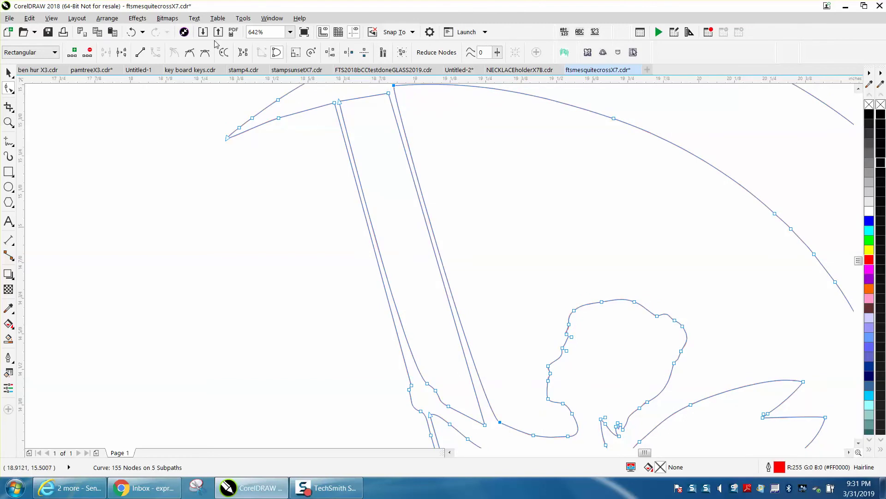
click(132, 31)
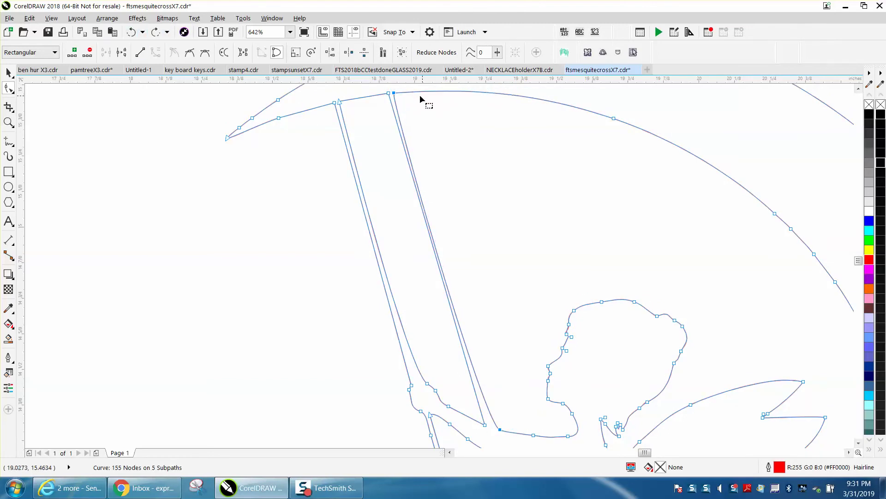
right_click(394, 96)
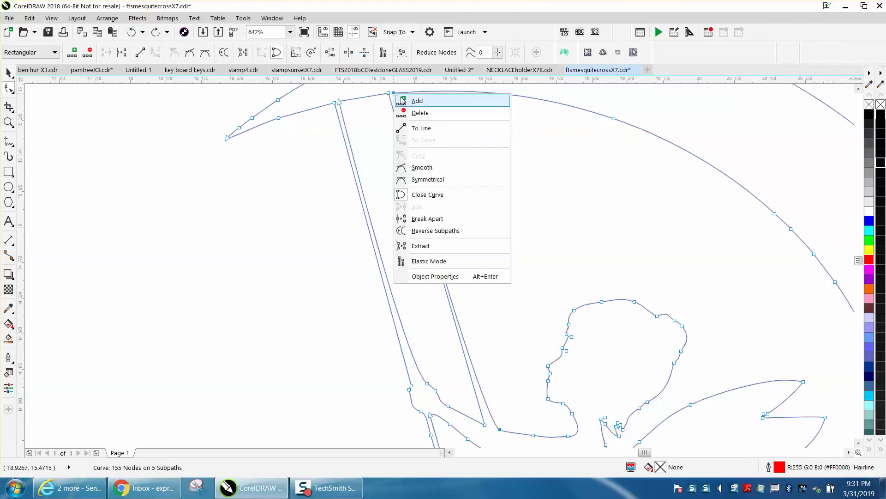
click(425, 131)
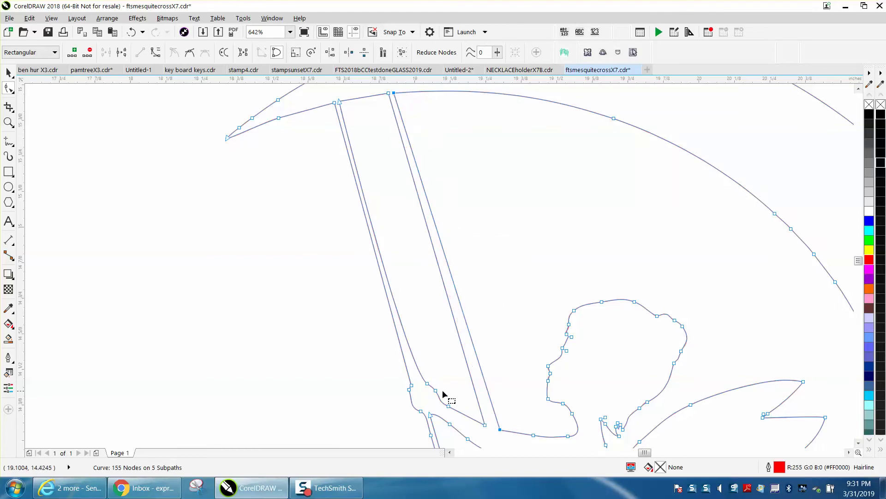
click(427, 384)
right_click(340, 103)
click(368, 138)
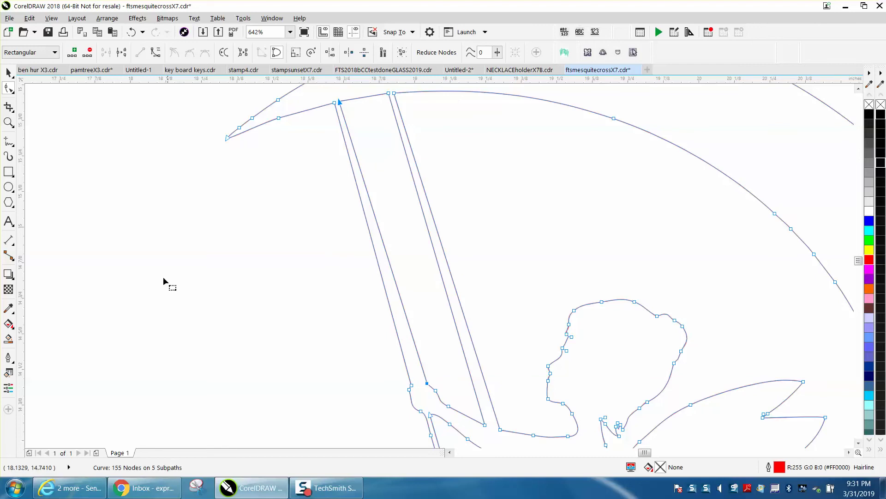
Pull the node at the hand-rope junction up and left to reshape the grip
click(9, 122)
drag(364, 337, 410, 382)
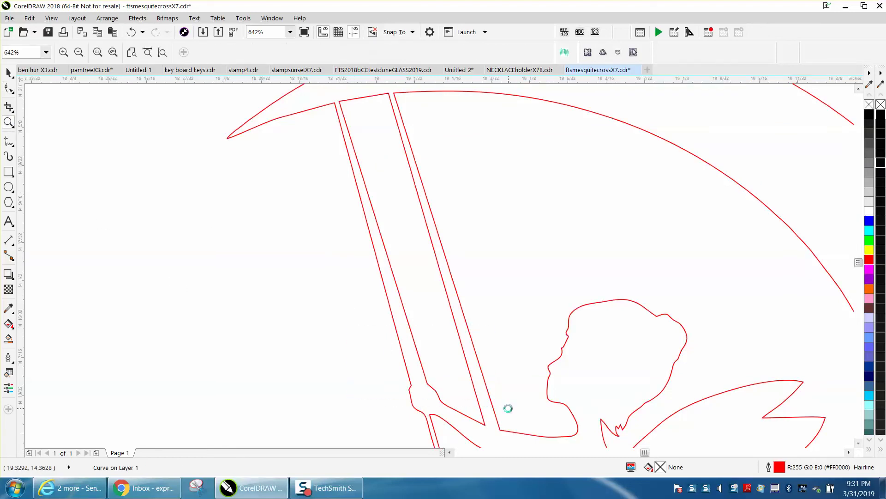
click(8, 87)
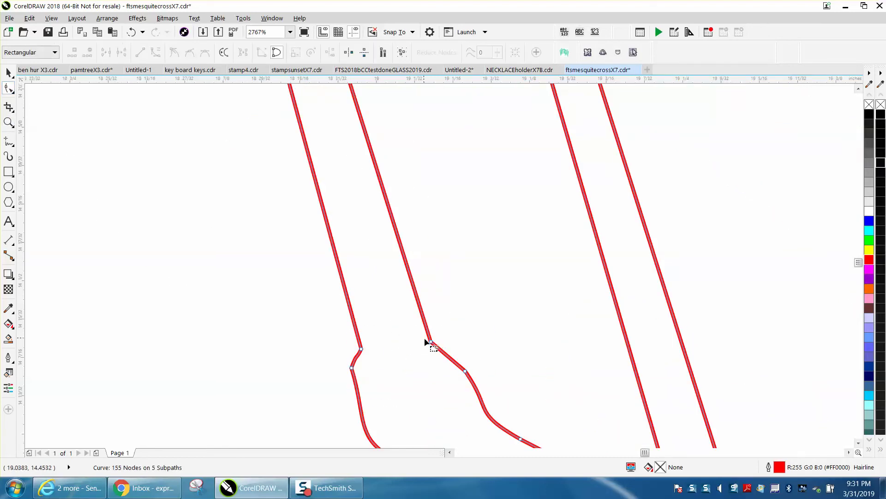
drag(430, 342, 415, 335)
scroll(463, 349, down, 2)
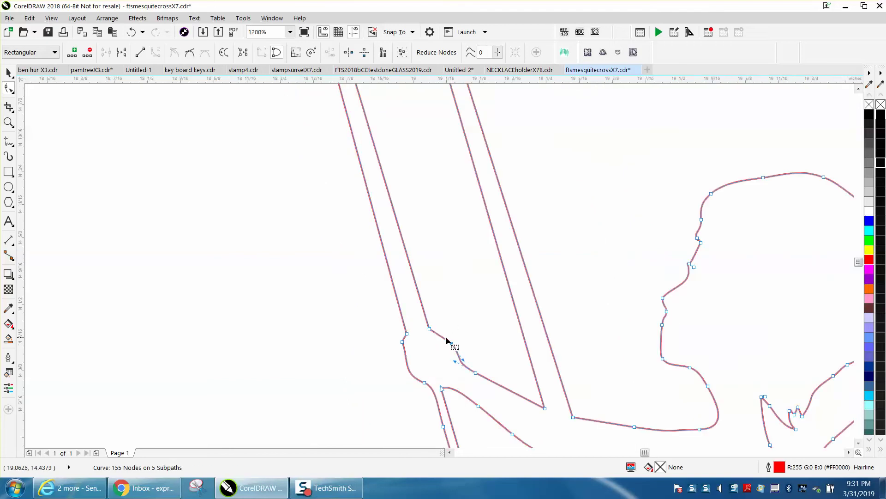
scroll(477, 322, down, 2)
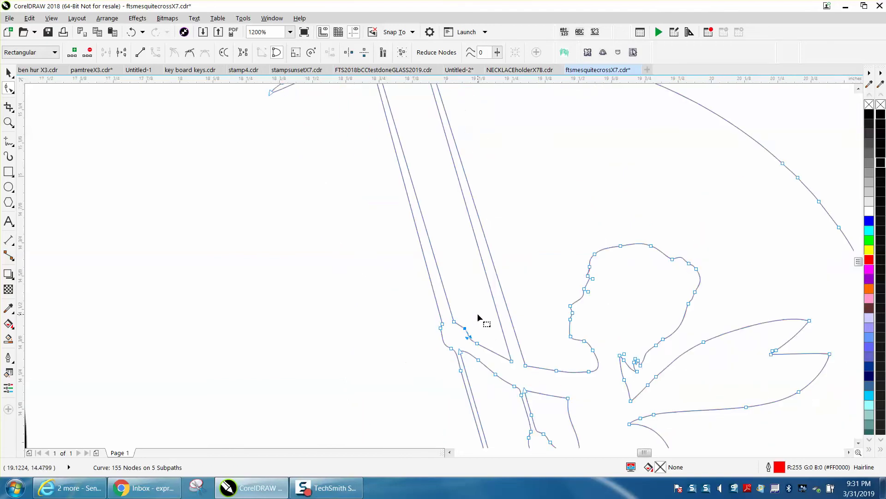
scroll(480, 318, down, 2)
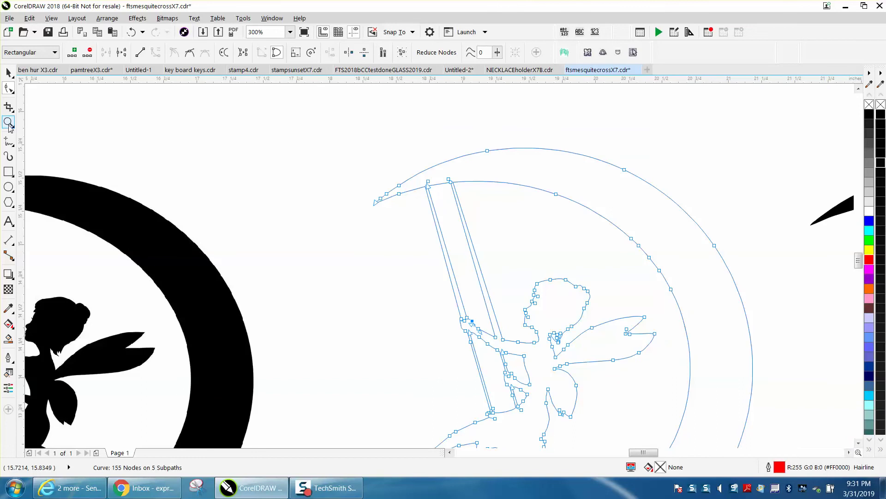
click(8, 122)
Move the rope's outer top corner node left along the moon's inner edge
drag(410, 174, 501, 221)
click(8, 72)
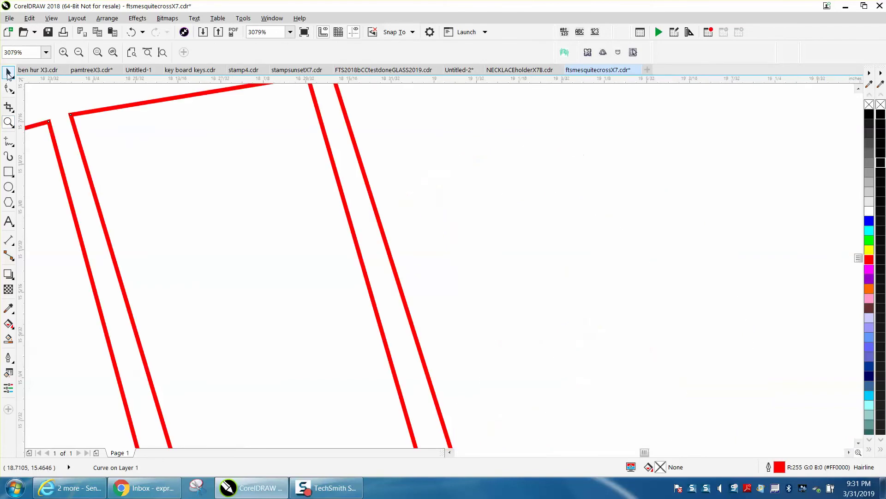
click(405, 147)
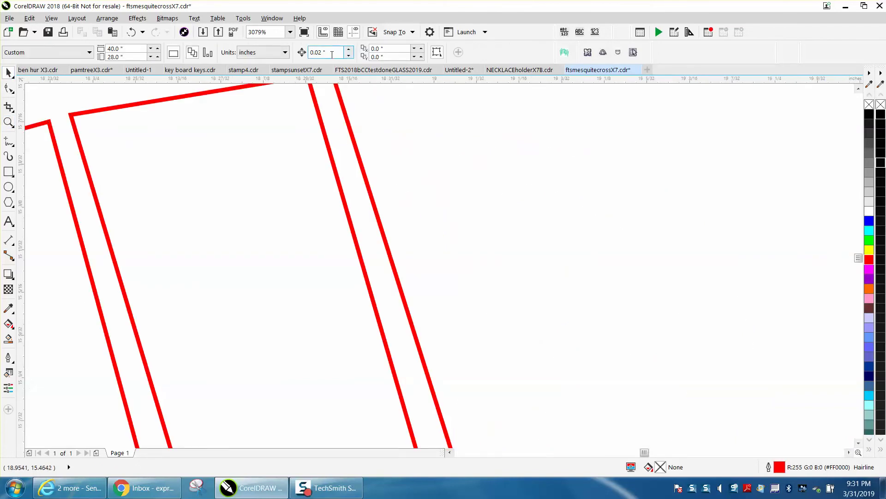
scroll(490, 191, down, 2)
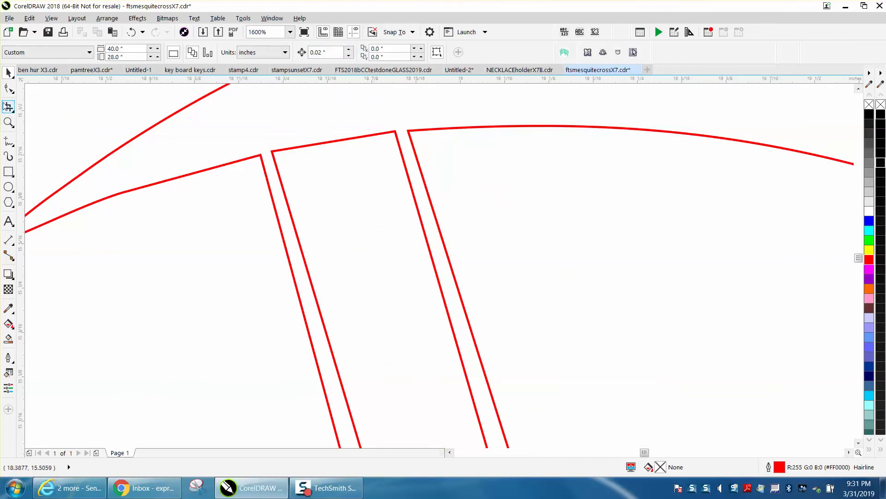
click(9, 122)
drag(232, 128, 356, 202)
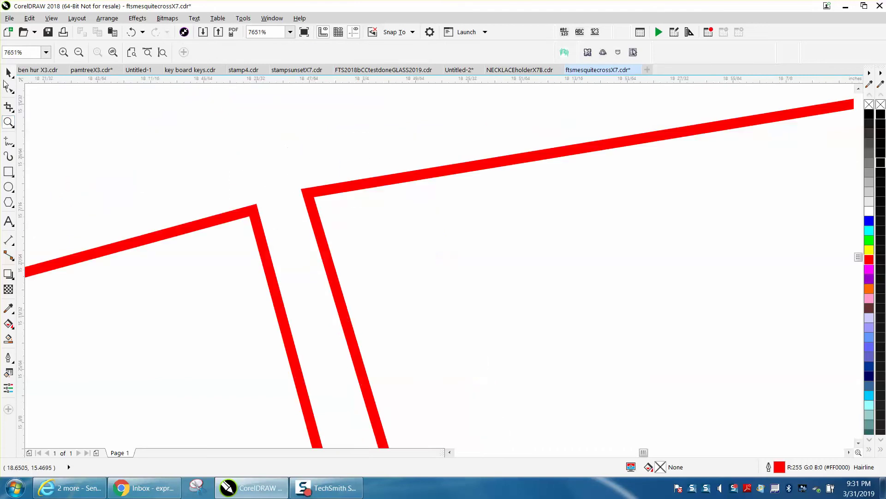
click(8, 88)
click(257, 215)
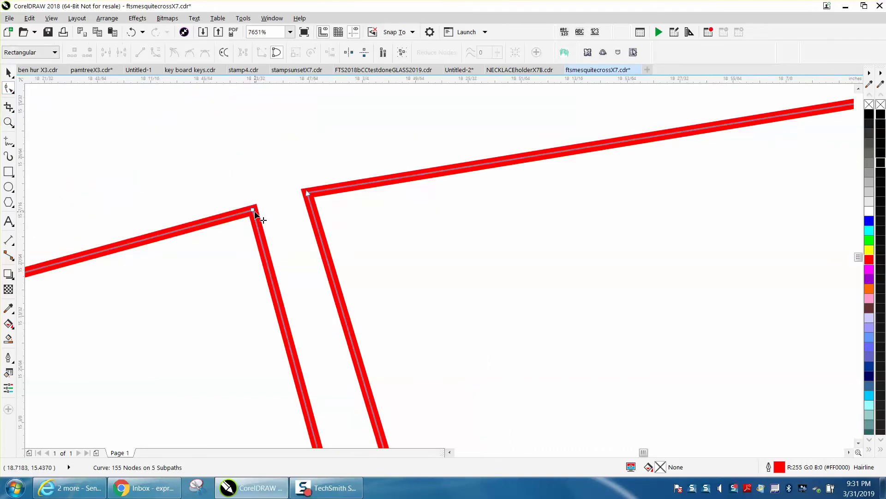
click(254, 211)
drag(253, 211, 186, 215)
Shift the inner rope line's top node slightly left to even the rope width
scroll(299, 194, down, 5)
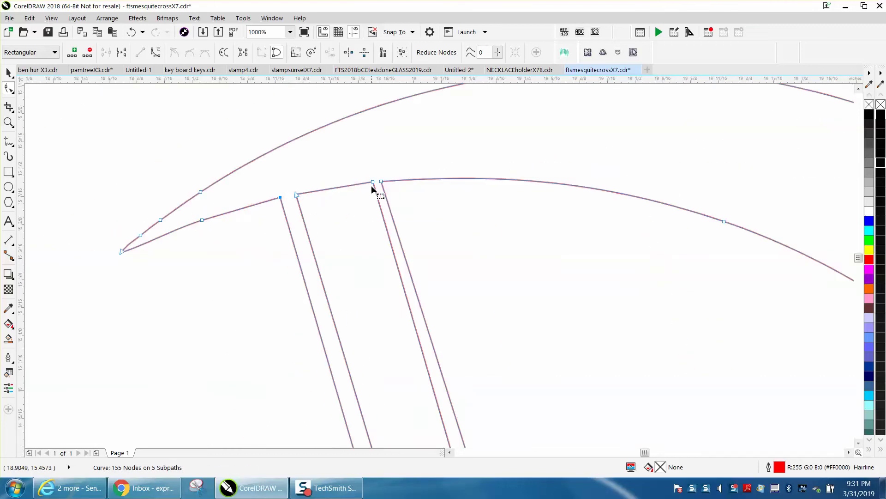
drag(372, 182, 364, 181)
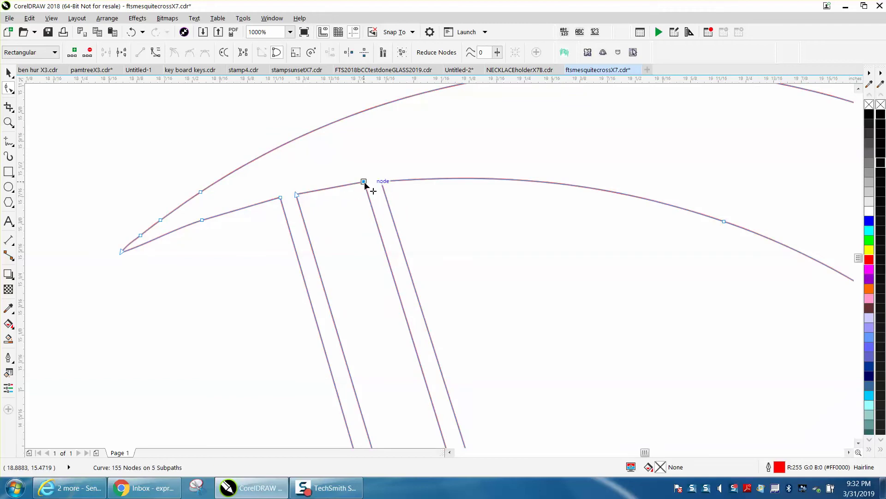
scroll(365, 184, down, 4)
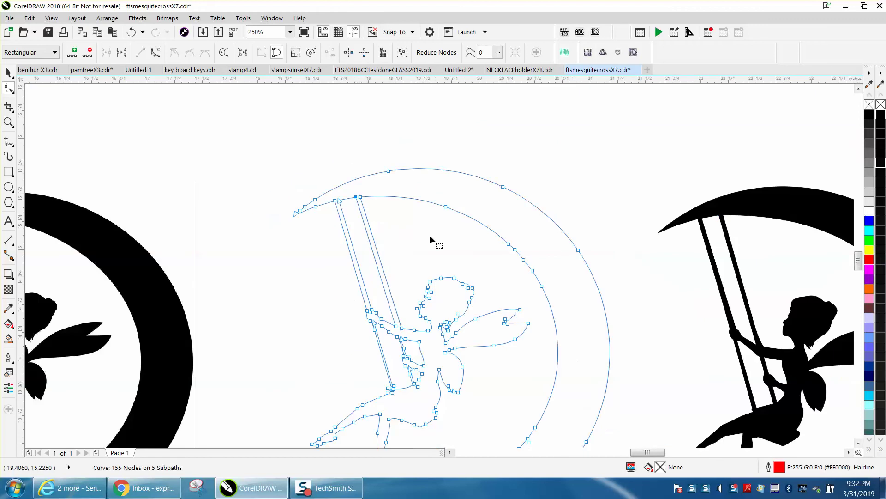
Zoom to the fairy's arm and delete two extra nodes along the arm outline
click(8, 122)
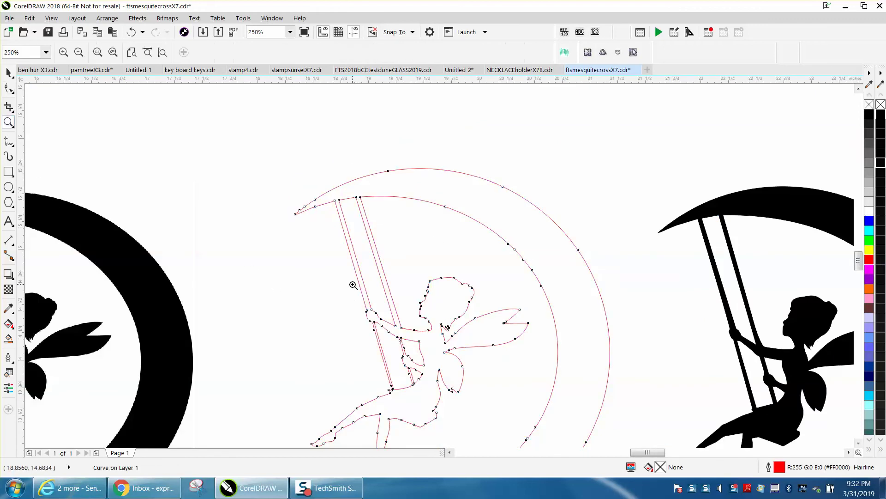
drag(354, 285, 456, 355)
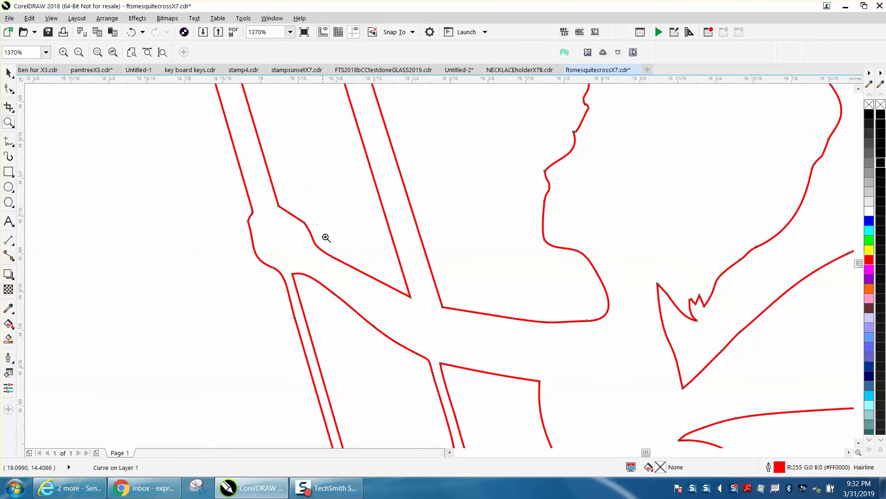
scroll(325, 237, down, 4)
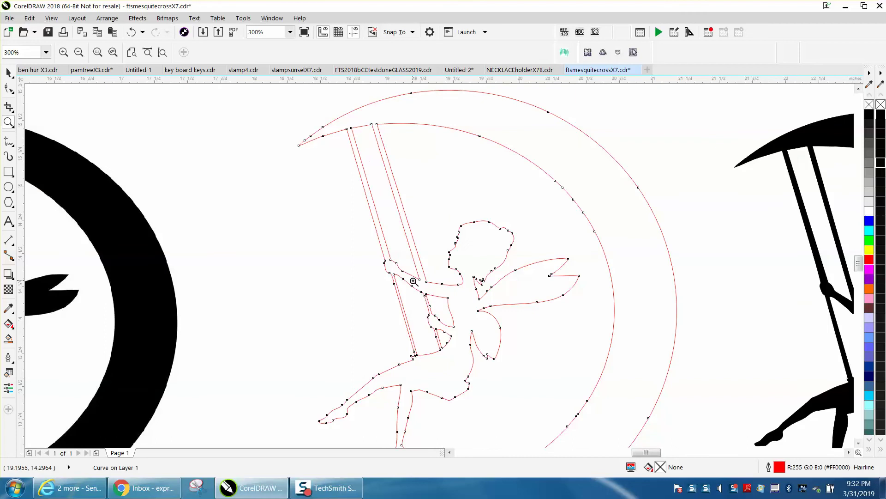
drag(414, 281, 496, 370)
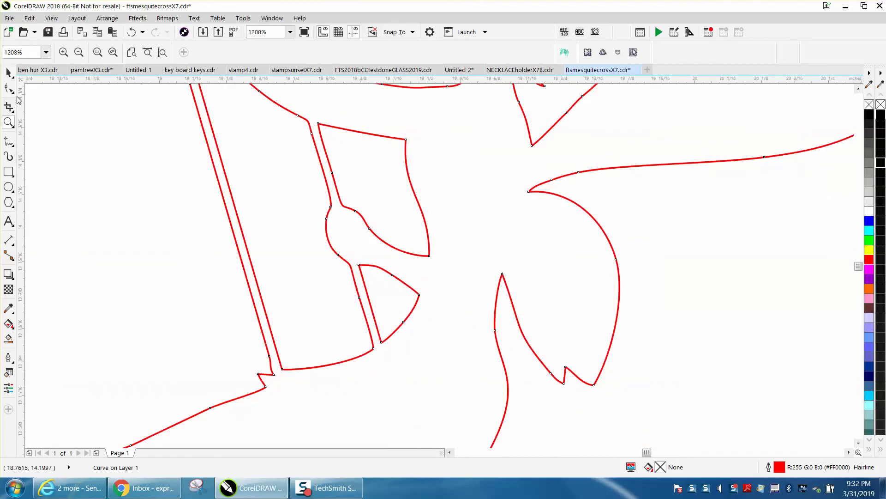
click(8, 88)
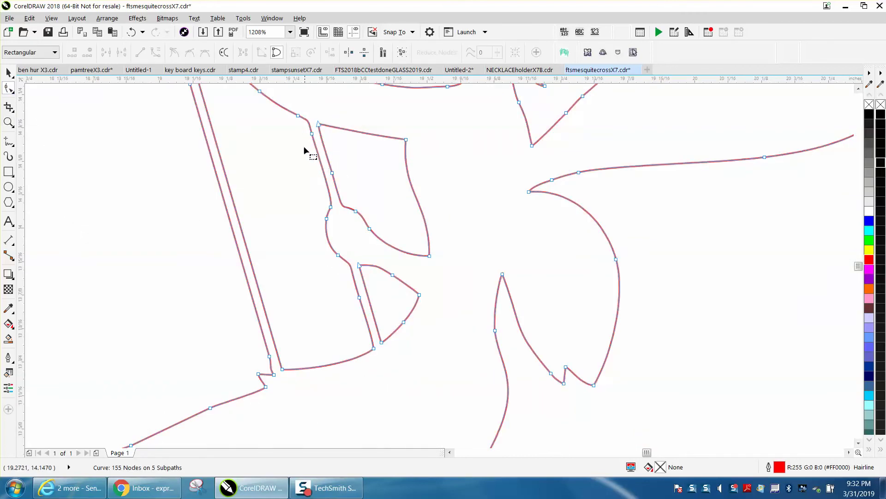
drag(302, 127, 318, 175)
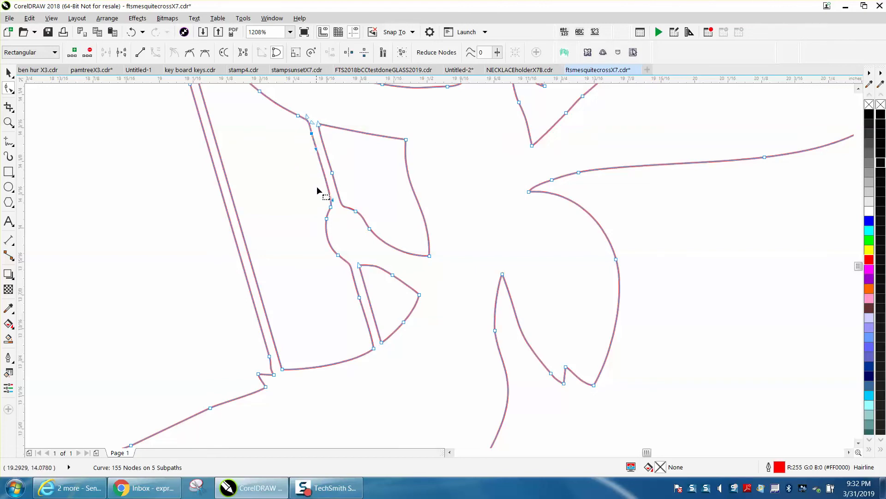
shift+click(331, 209)
key(Left)
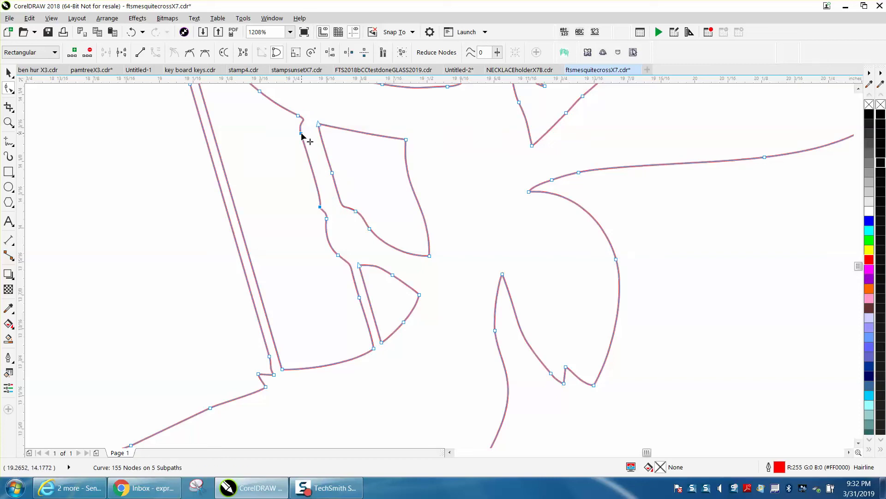
key(Delete)
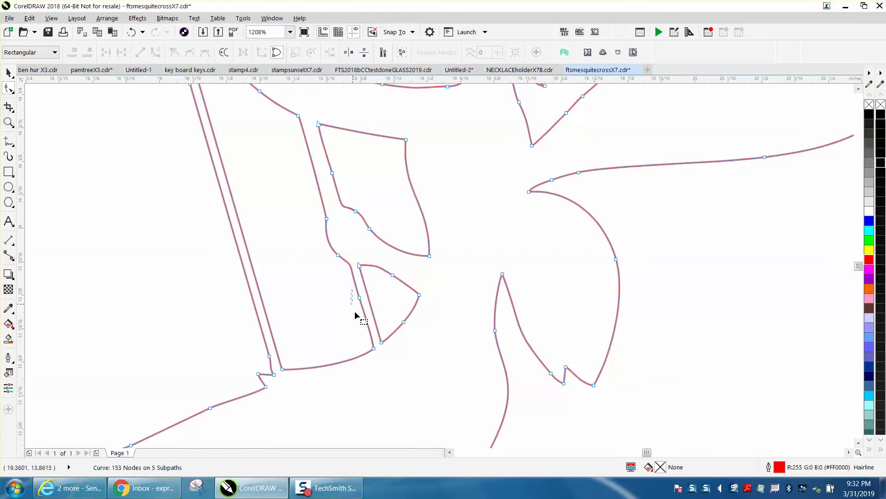
Shift two arm nodes left and bend the lower arm curve smoother
drag(377, 357, 363, 349)
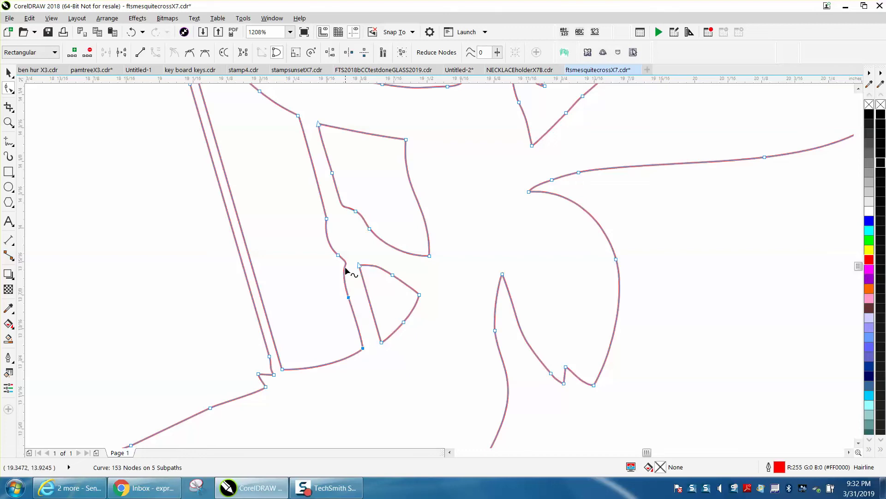
click(338, 255)
mouse_move(357, 270)
mouse_down()
mouse_move(351, 277)
mouse_move(344, 267)
mouse_up()
click(353, 291)
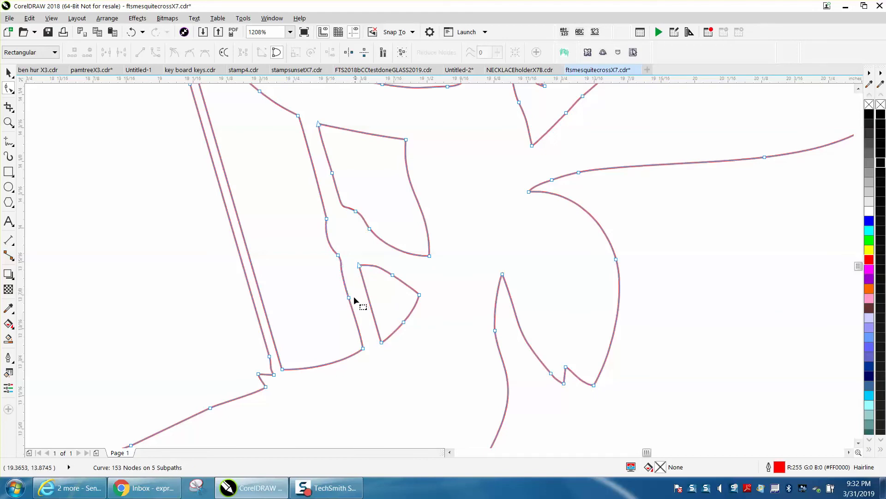
click(282, 370)
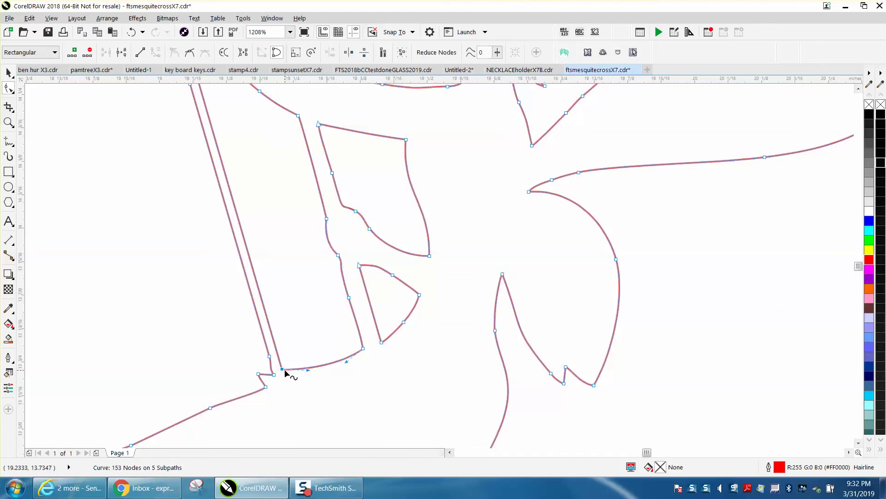
Nudge the small triangle's start node right and delete a node on the arm's lower curve
scroll(314, 334, down, 1)
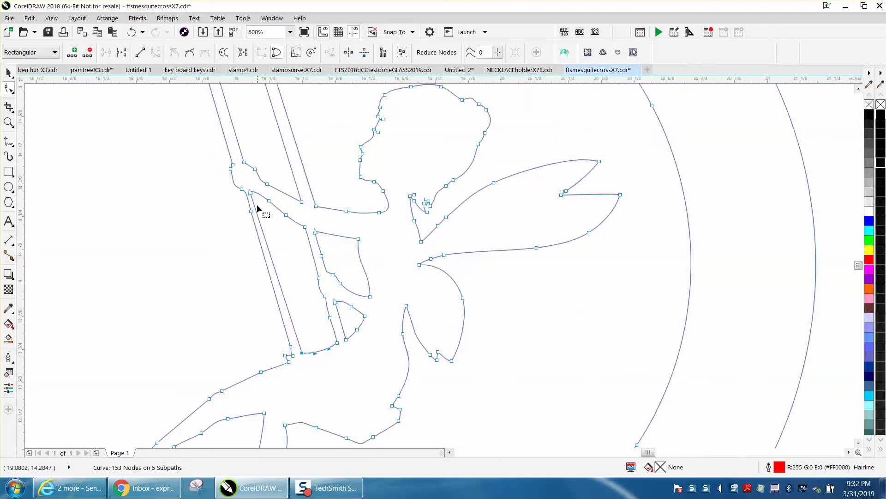
click(250, 191)
drag(249, 191, 255, 192)
click(209, 240)
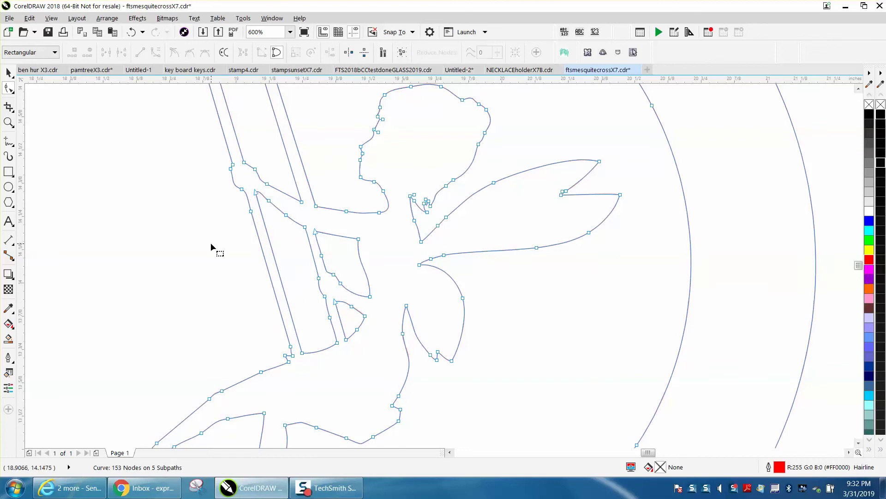
click(290, 347)
key(Delete)
Nudge the wing's inner-corner node slightly right and reshape the outline near the swing seat
click(315, 232)
drag(316, 232, 317, 233)
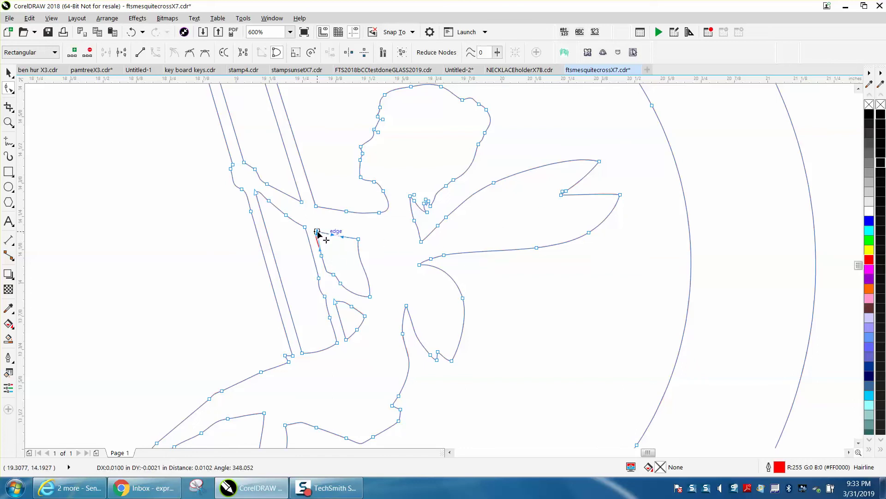
click(322, 256)
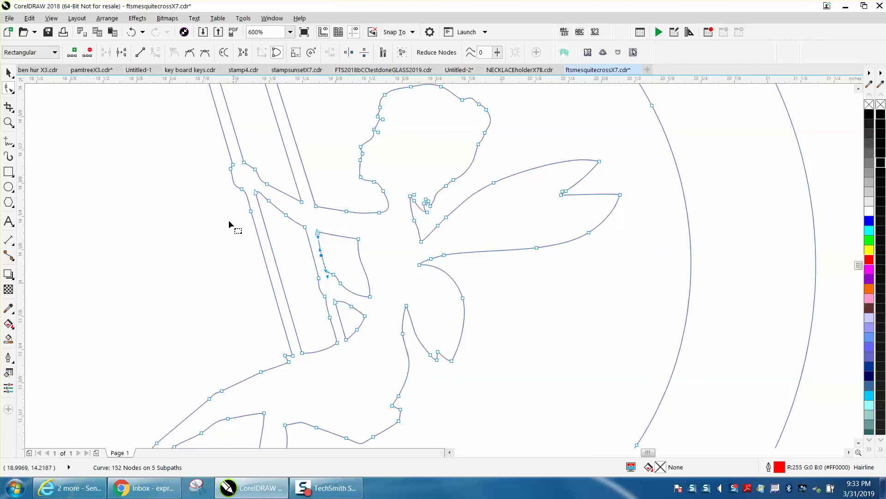
click(8, 122)
drag(279, 213, 386, 312)
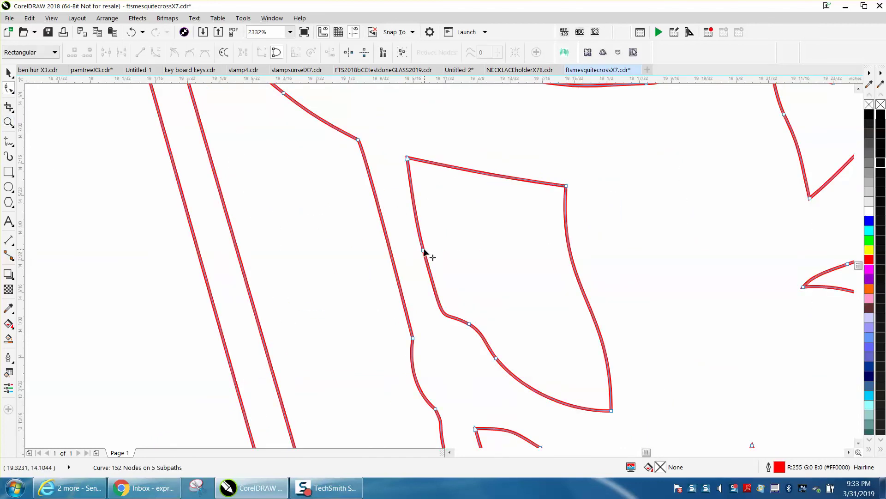
drag(424, 251, 435, 257)
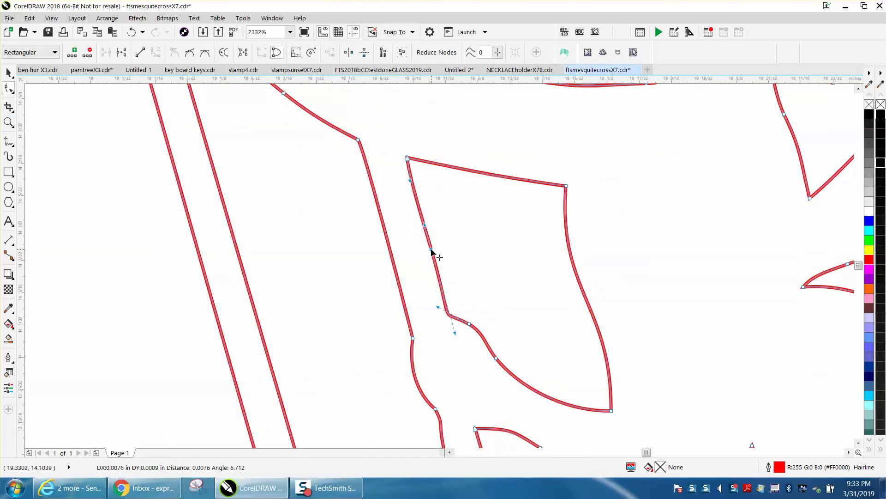
scroll(365, 214, down, 3)
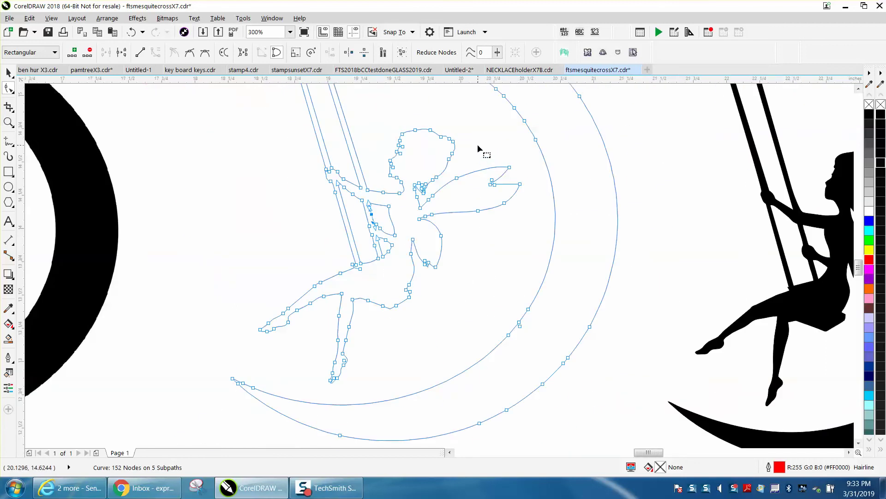
Stretch the wing tip up and outward, reshaping its curves and deleting extra wing nodes
drag(479, 146, 534, 217)
drag(521, 185, 558, 174)
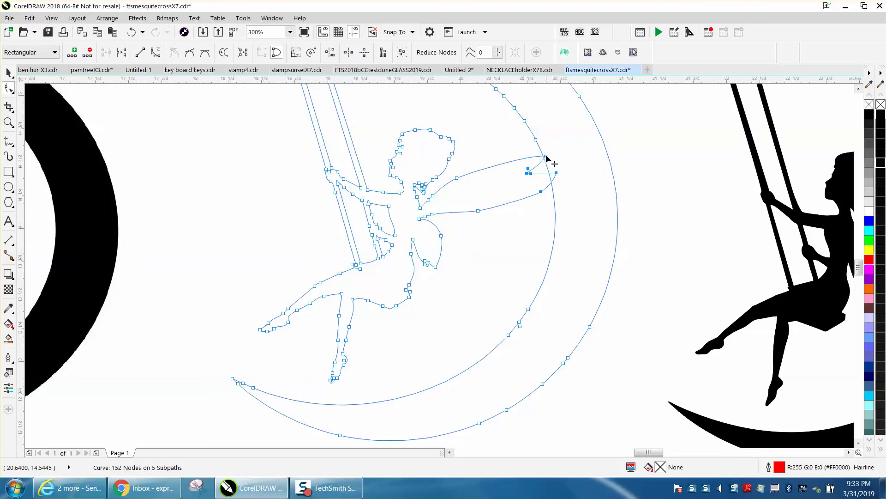
click(544, 157)
drag(532, 152, 519, 138)
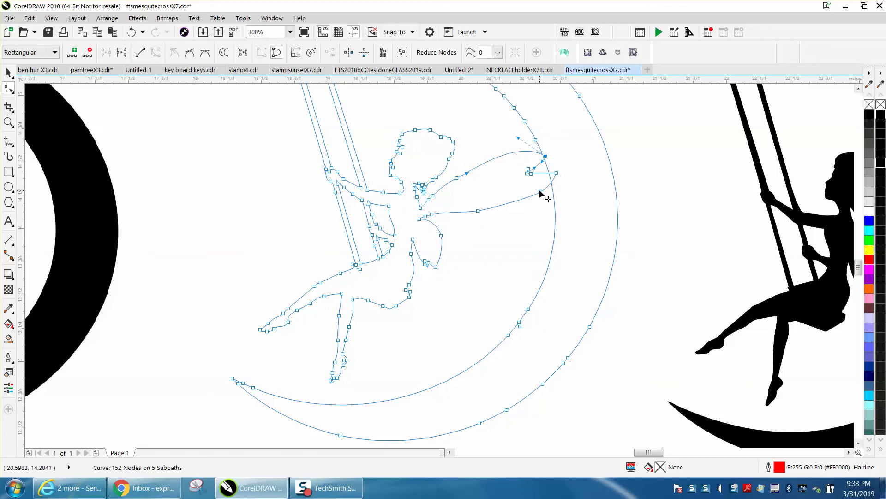
click(541, 193)
key(Delete)
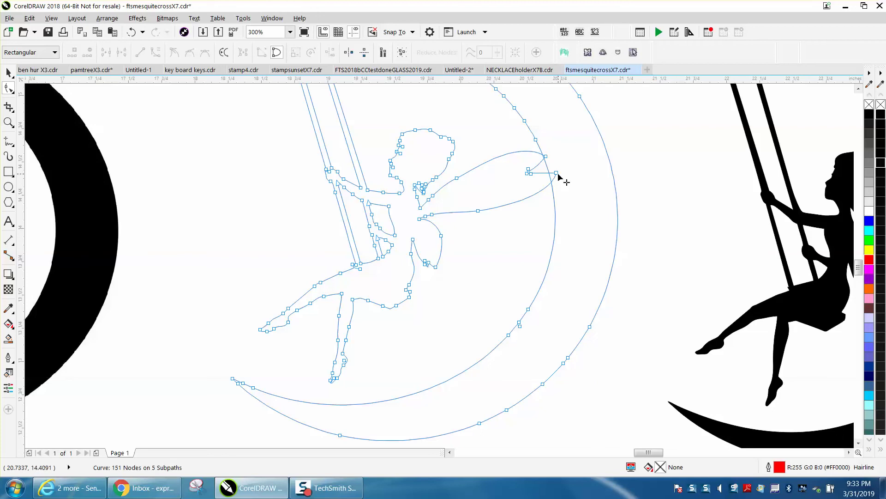
drag(552, 198, 517, 215)
key(Delete)
click(457, 178)
key(Delete)
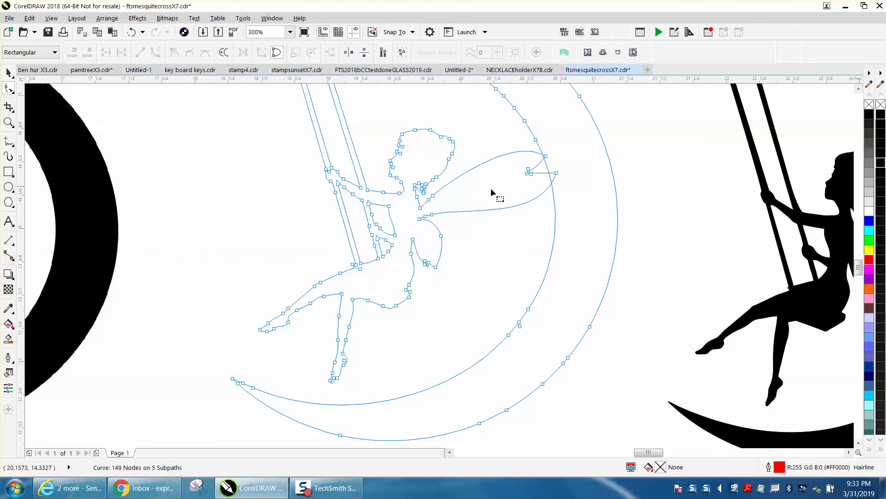
Delete the stray wing-tip nodes and bend the wing's corner segment into a curve
click(8, 122)
drag(517, 159, 566, 197)
click(9, 89)
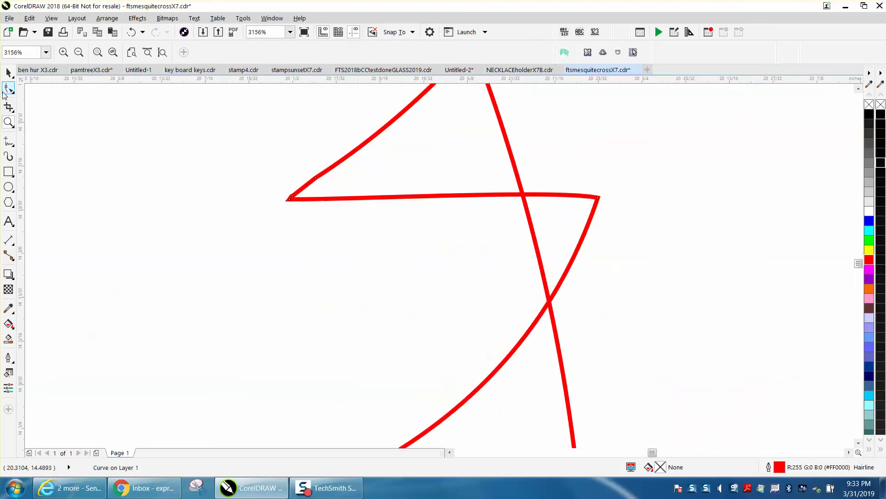
click(315, 179)
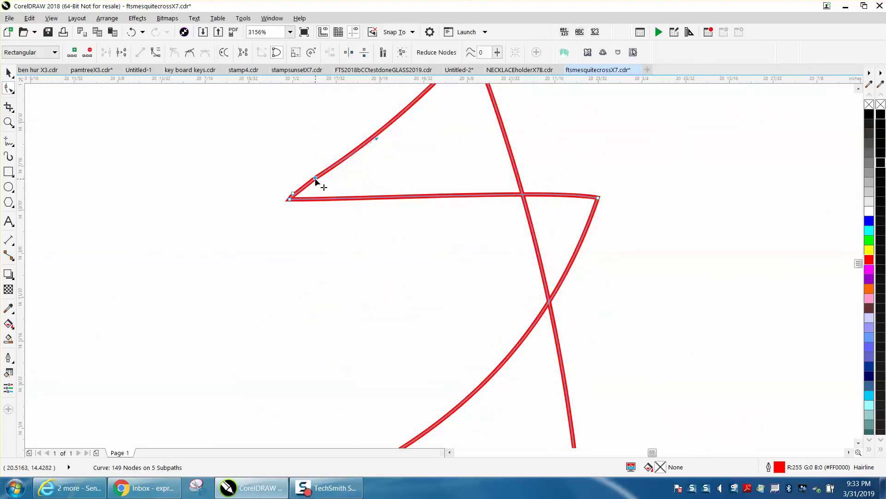
key(Delete)
click(292, 198)
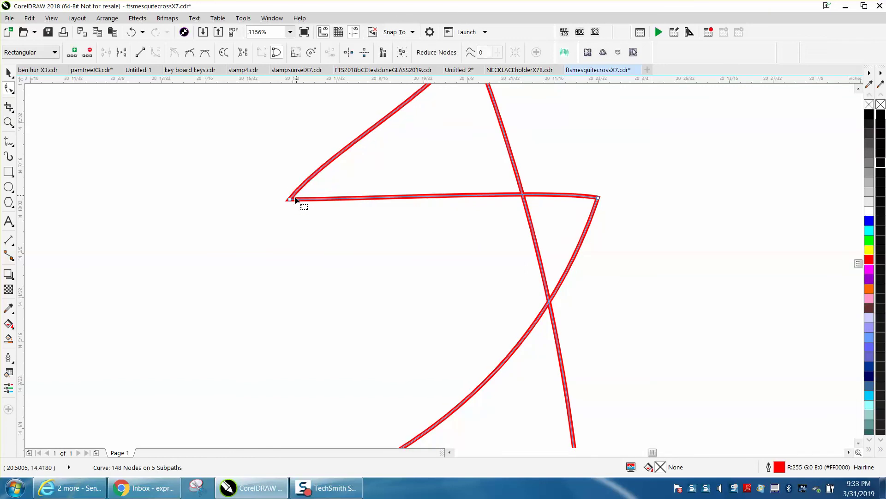
key(Delete)
scroll(378, 233, down, 2)
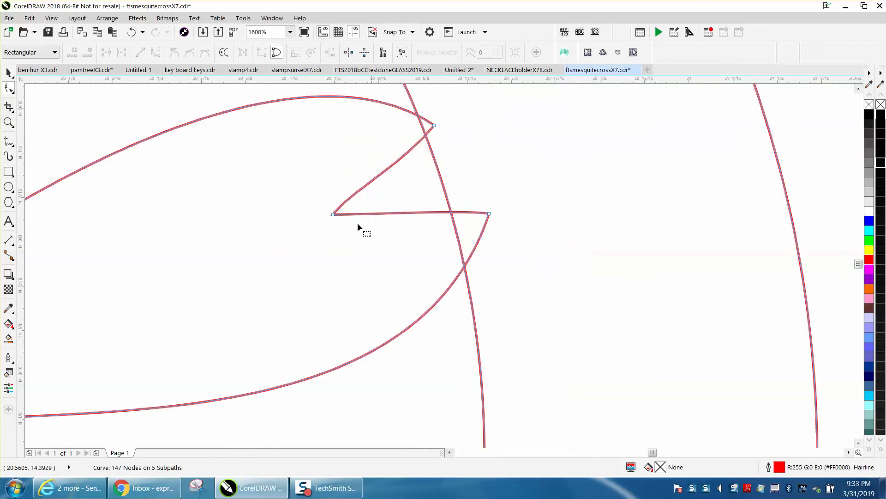
click(334, 213)
drag(353, 192, 378, 195)
click(8, 107)
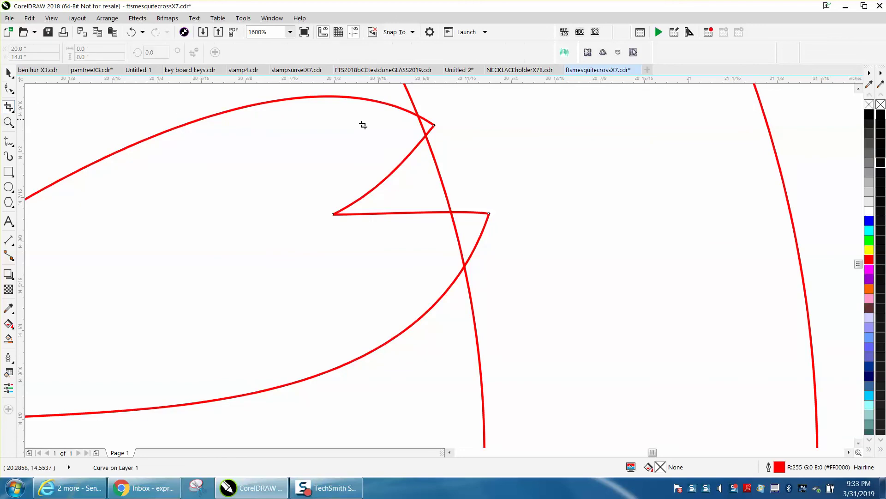
Use Virtual Segment Delete to remove the four overlapping pieces where the wing tip crosses the moon
click(15, 114)
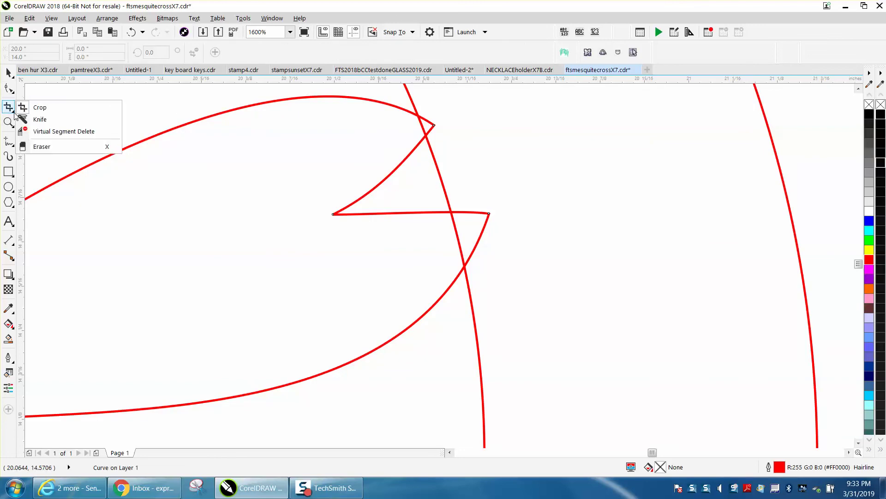
click(34, 131)
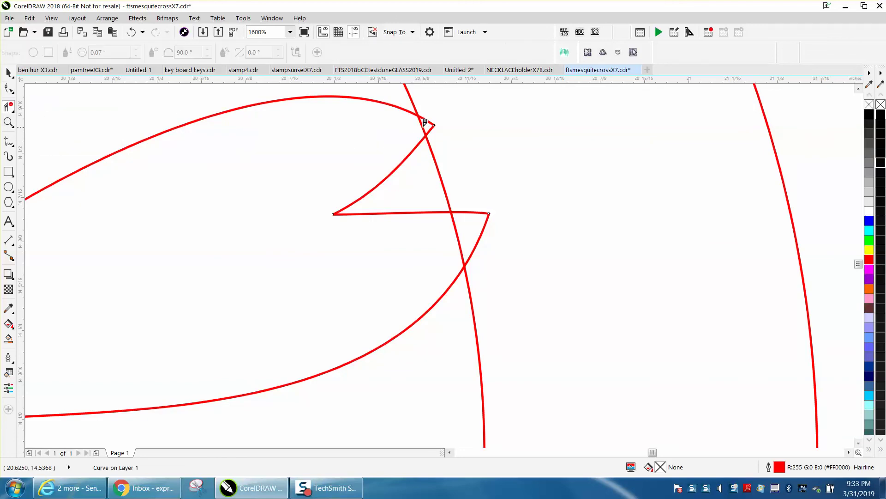
click(423, 126)
click(433, 122)
click(457, 224)
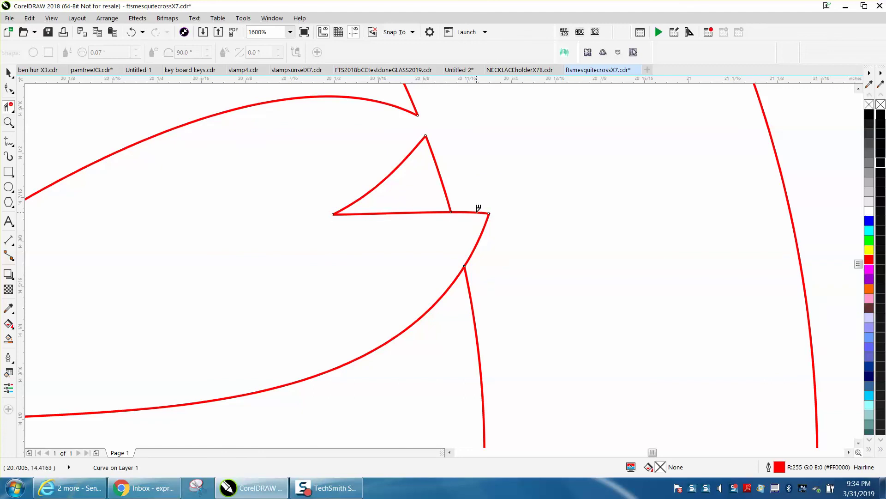
click(480, 213)
scroll(484, 214, down, 2)
scroll(483, 214, down, 2)
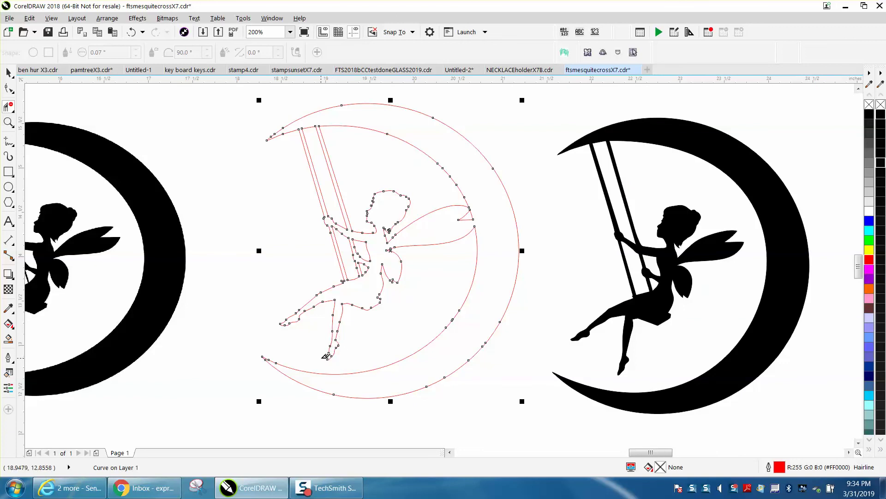
Smart Fill the fairy outline into a new shape, move it right, and give it no fill with a red outline
click(8, 74)
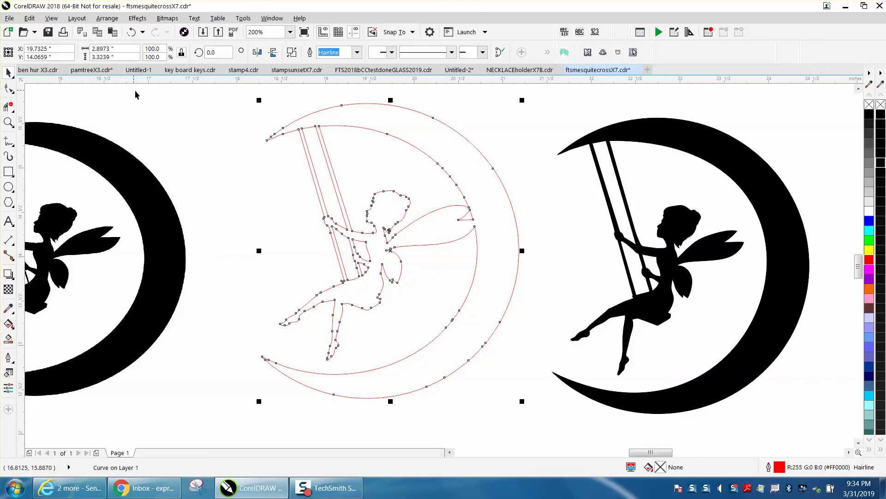
click(8, 339)
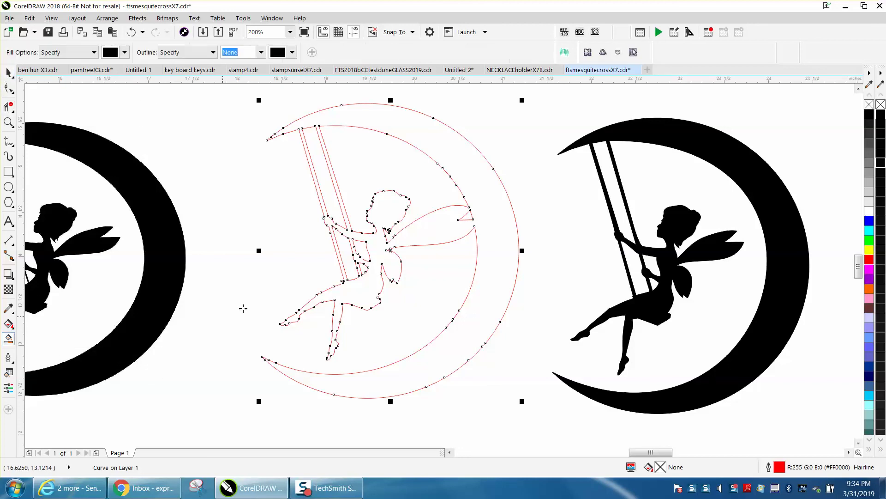
click(373, 252)
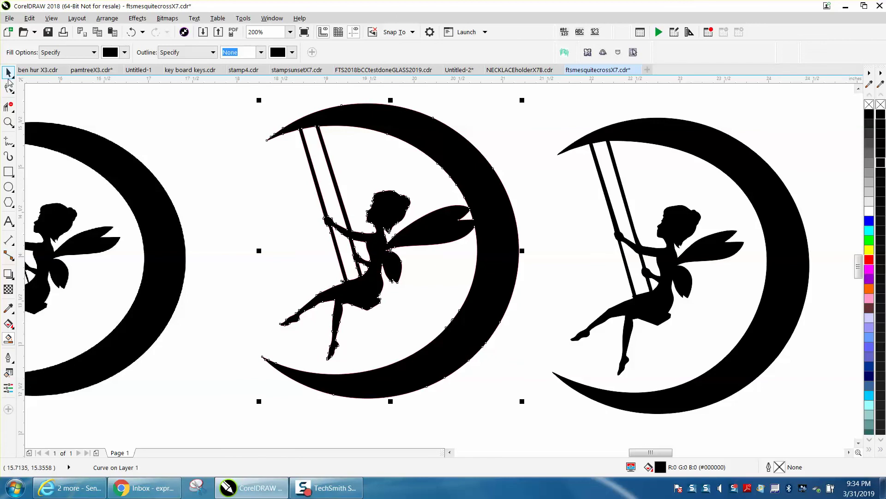
key(F3)
click(8, 73)
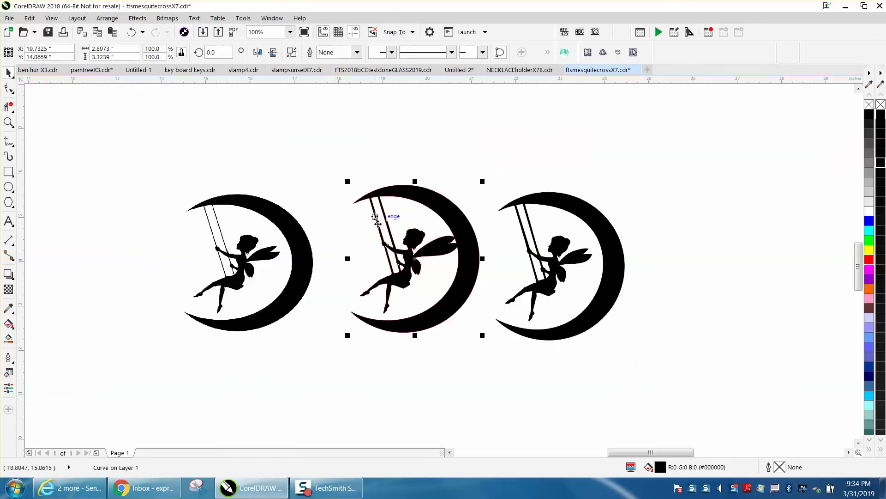
drag(416, 255, 726, 244)
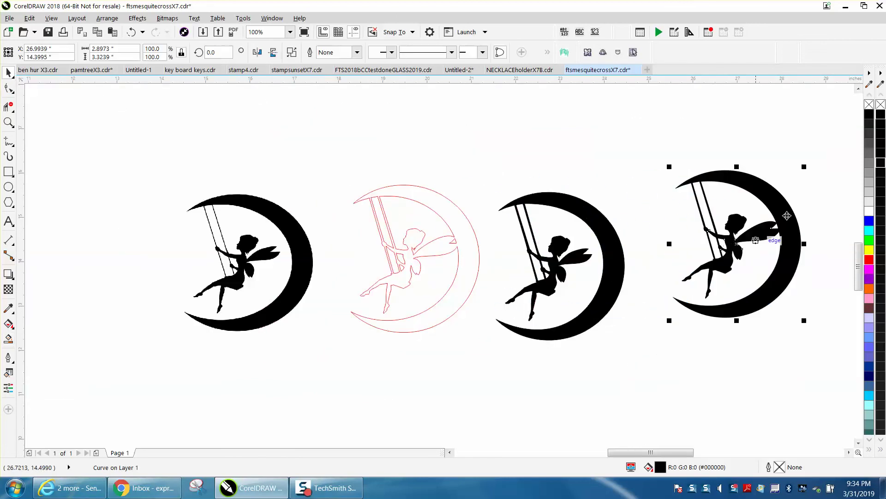
click(869, 106)
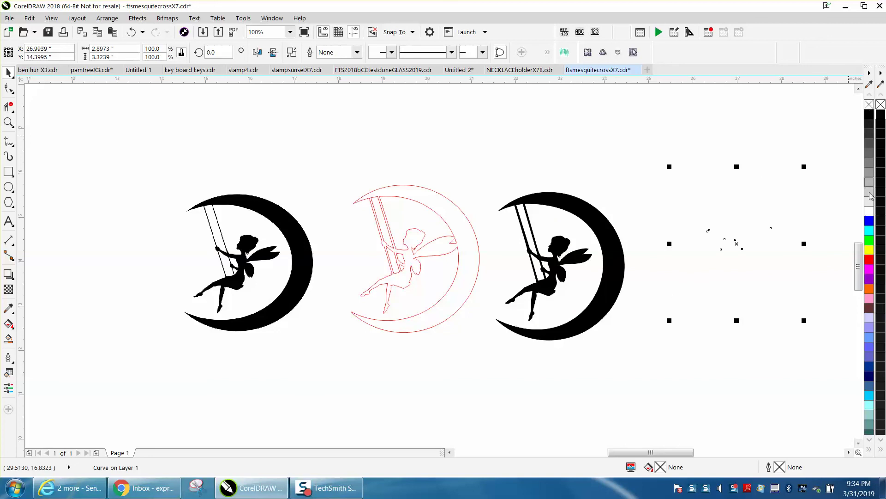
right_click(871, 261)
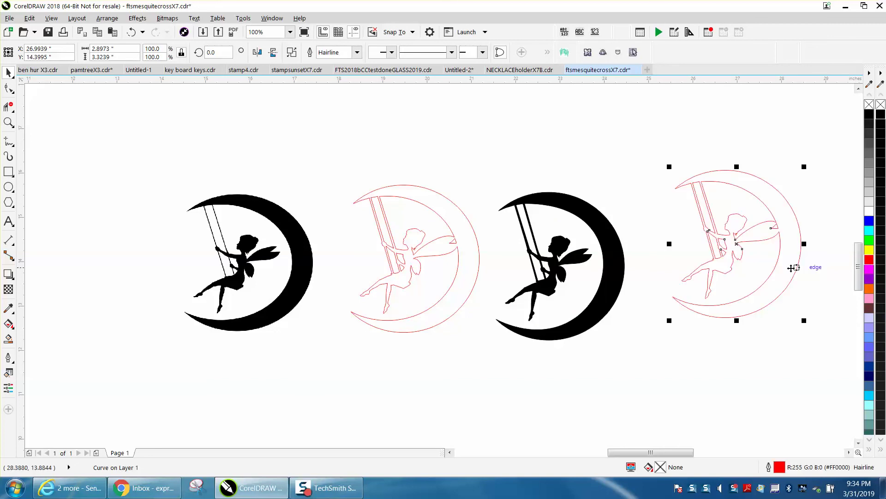
Delete the old black fairy shape and old red outline, and place the black bitmap beside the new outline
drag(162, 149, 411, 309)
drag(311, 244, 794, 365)
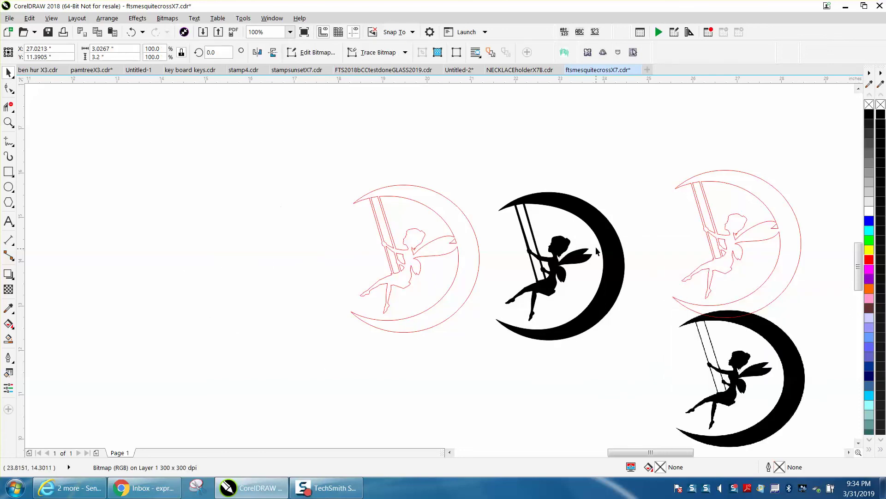
click(607, 266)
key(Delete)
click(475, 243)
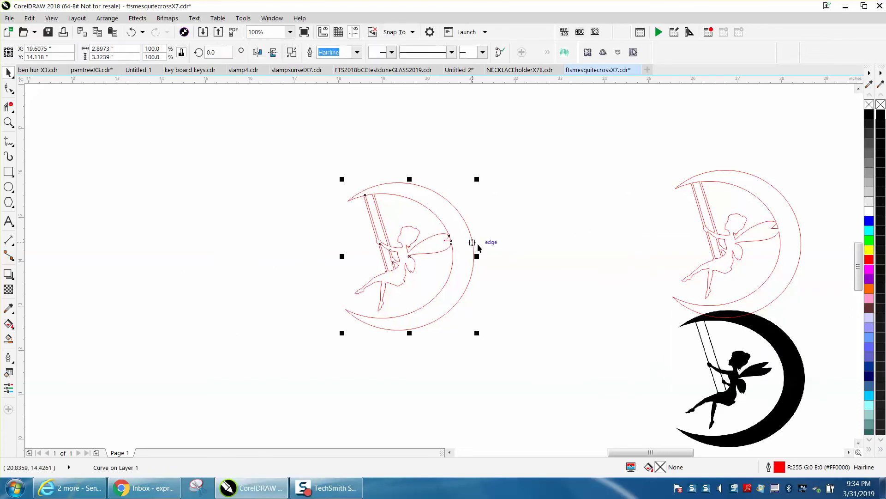
key(Delete)
drag(795, 375, 639, 245)
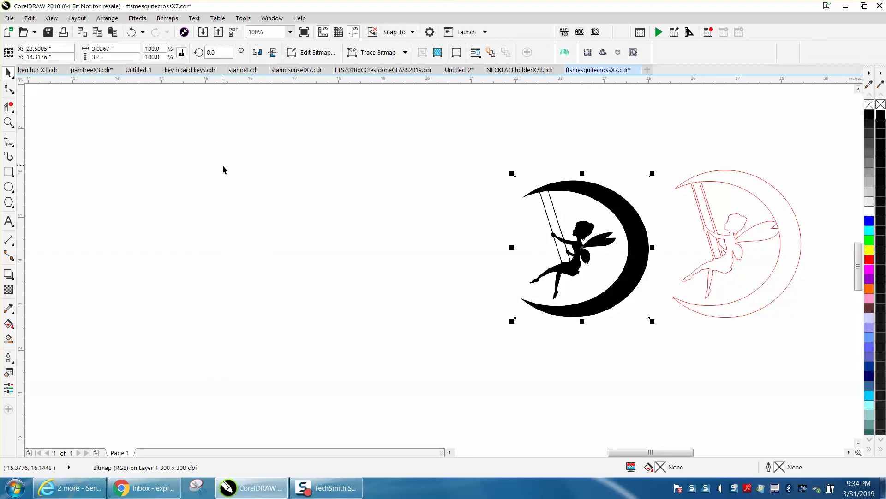
click(8, 123)
drag(644, 166, 817, 370)
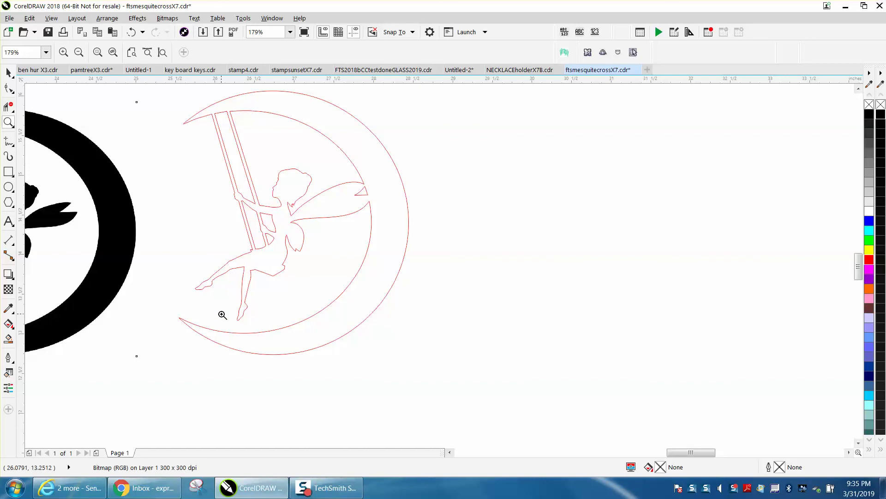
scroll(222, 284, down, 3)
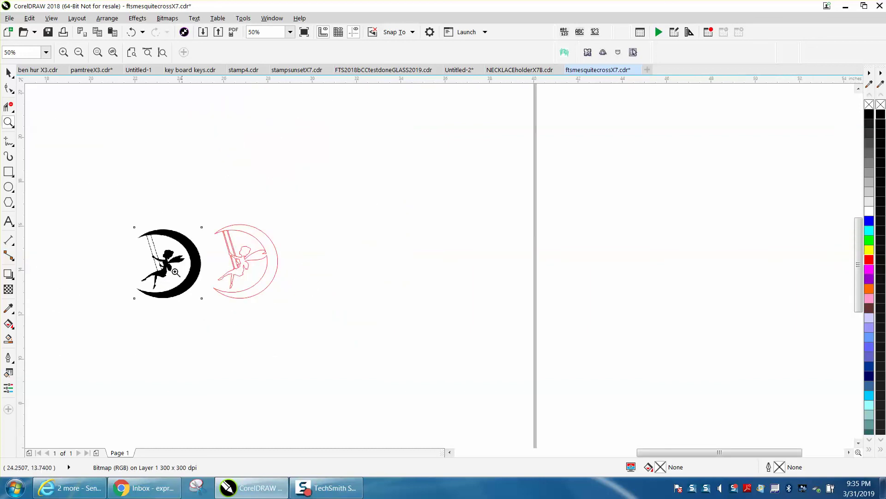
drag(125, 221, 330, 302)
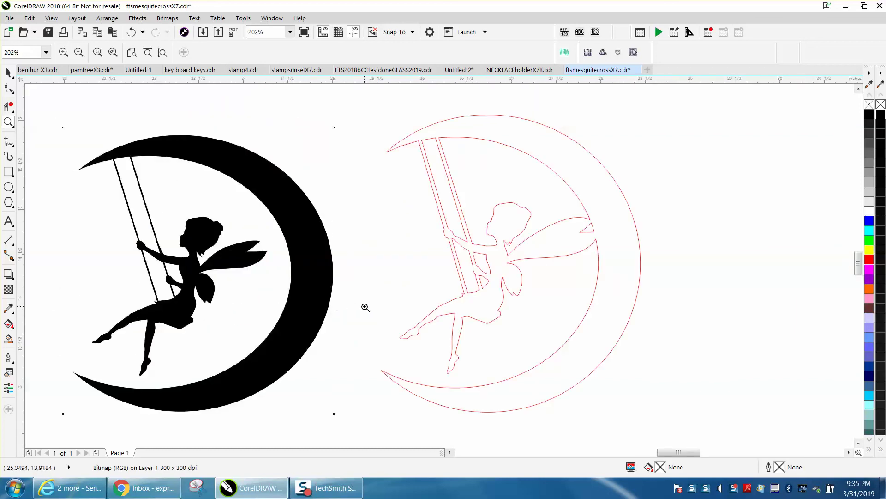